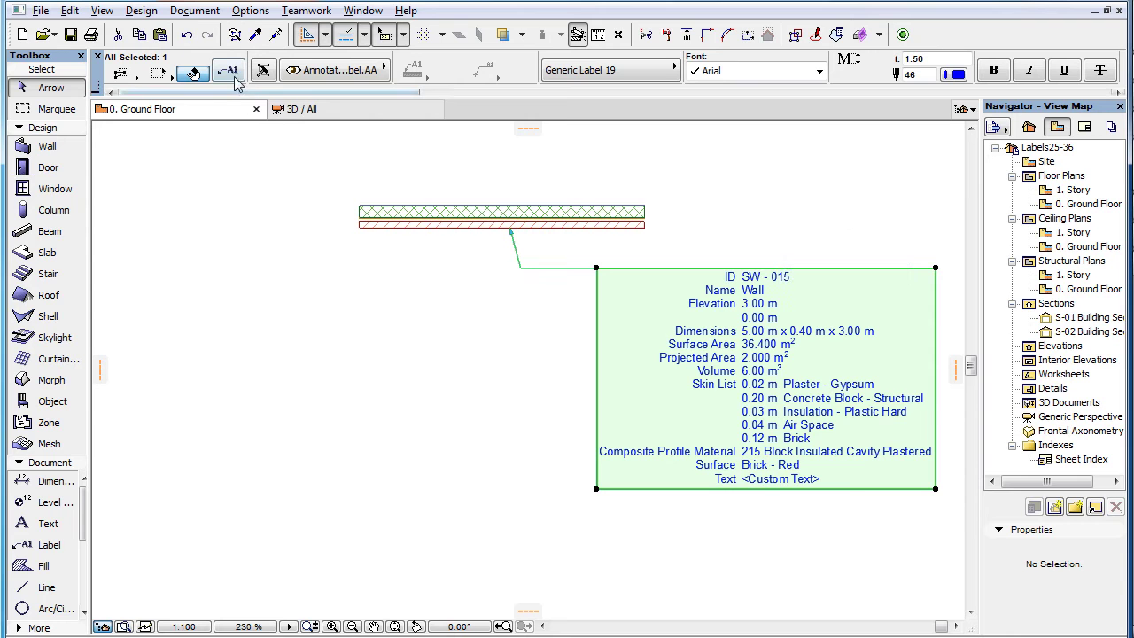
Browse the label settings pages and close them, keeping the label type Generic Label 19
{"action": "left_click", "coordinate": [234, 76]}
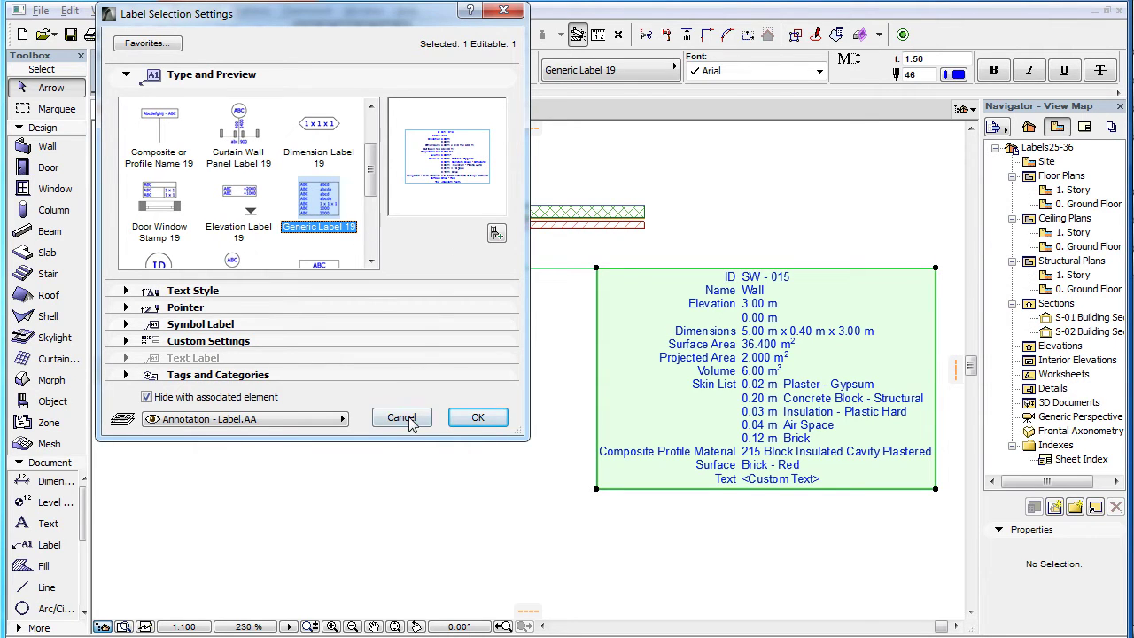
{"action": "left_click", "coordinate": [414, 342]}
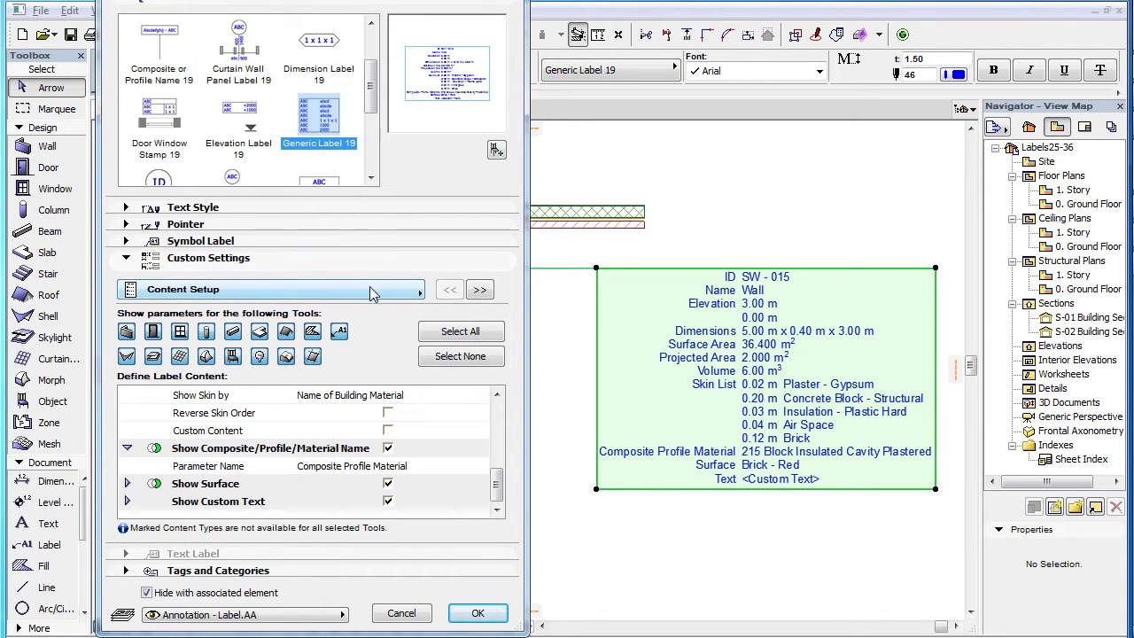
{"action": "left_click", "coordinate": [372, 290]}
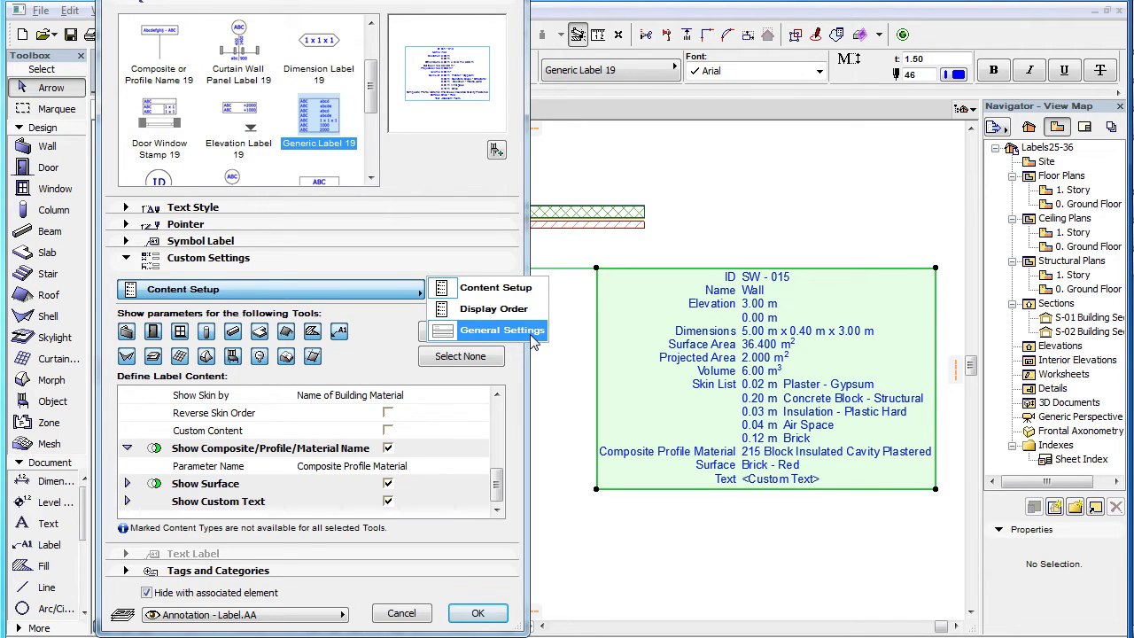
{"action": "left_click", "coordinate": [401, 349]}
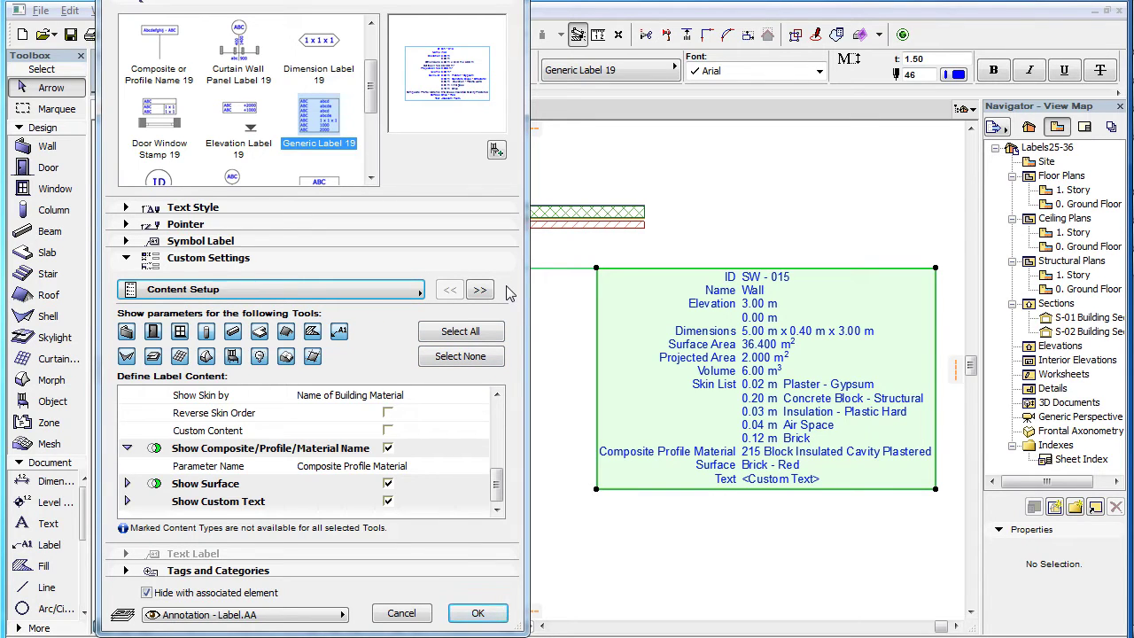
{"action": "left_click", "coordinate": [401, 613]}
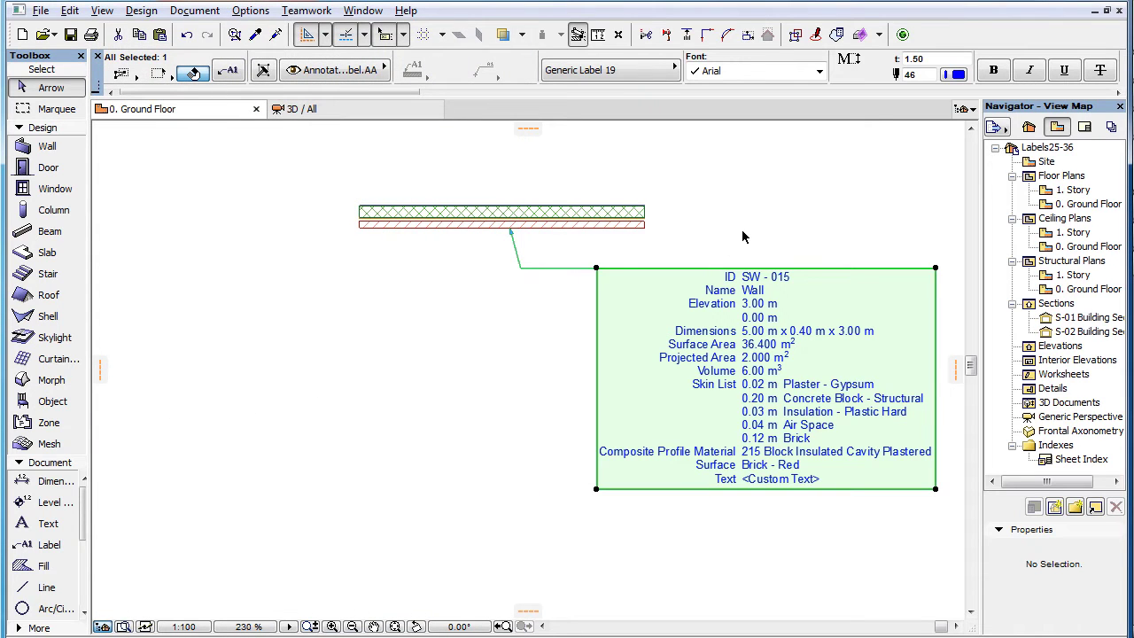
{"action": "left_click", "coordinate": [674, 73]}
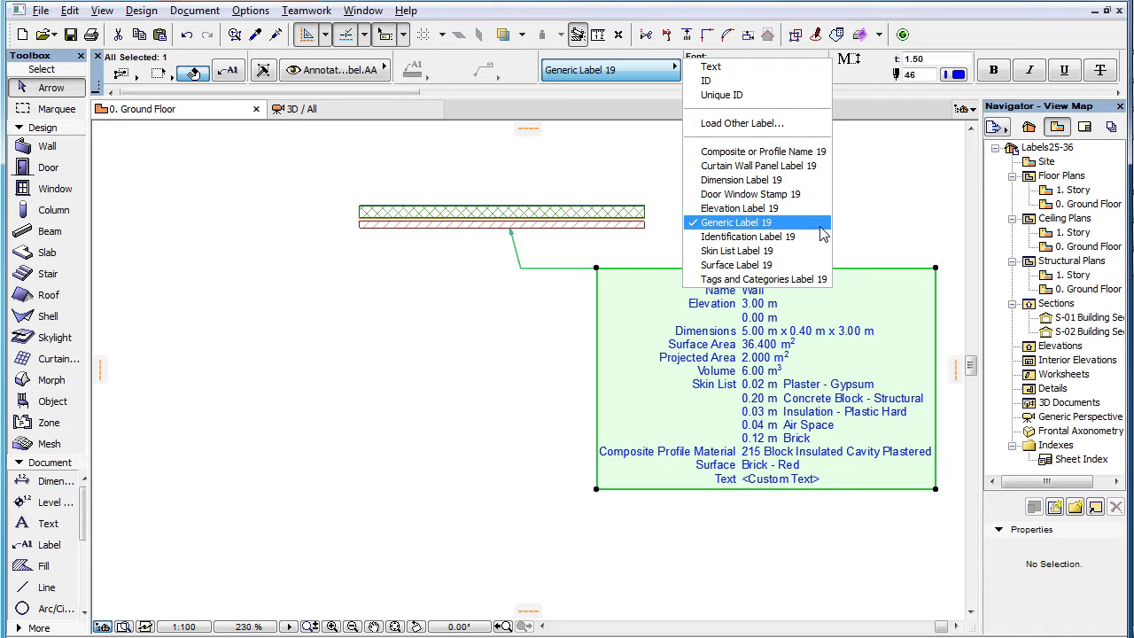
{"action": "left_click", "coordinate": [885, 224]}
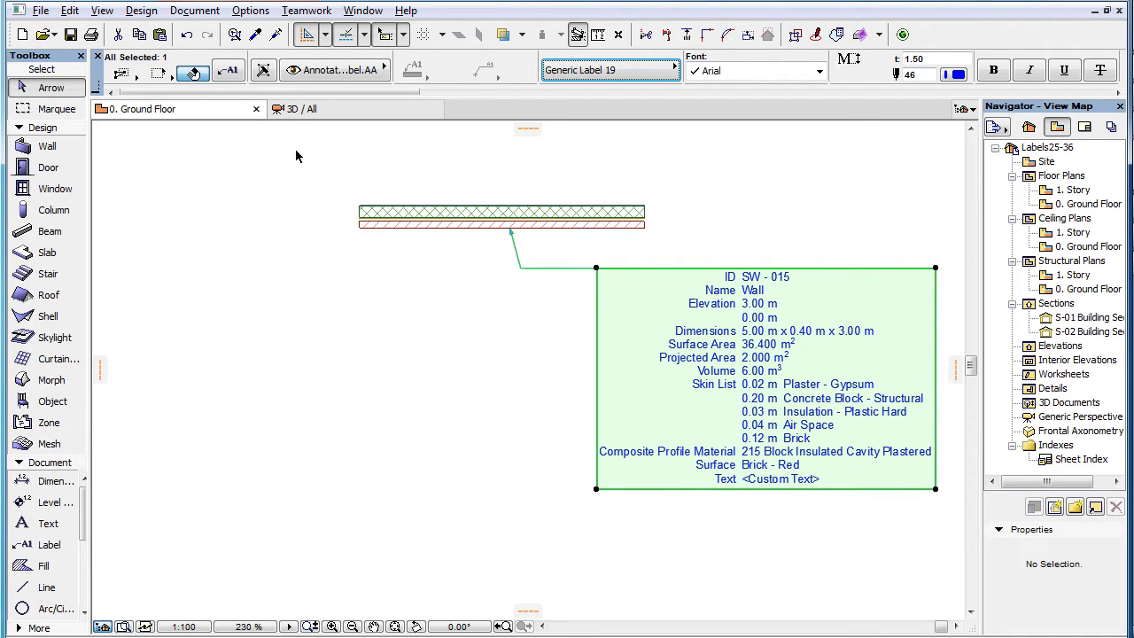
Reopen Label Settings on Content Setup and scroll the Define Label Content list to the top
{"action": "left_click", "coordinate": [235, 78]}
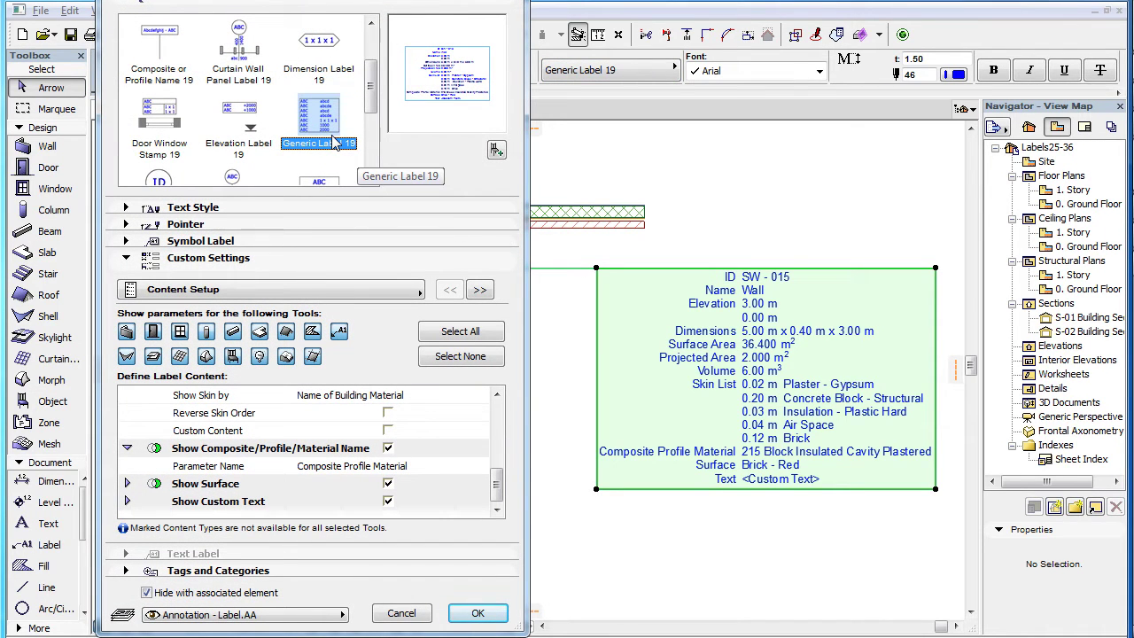
{"action": "left_click", "coordinate": [403, 292]}
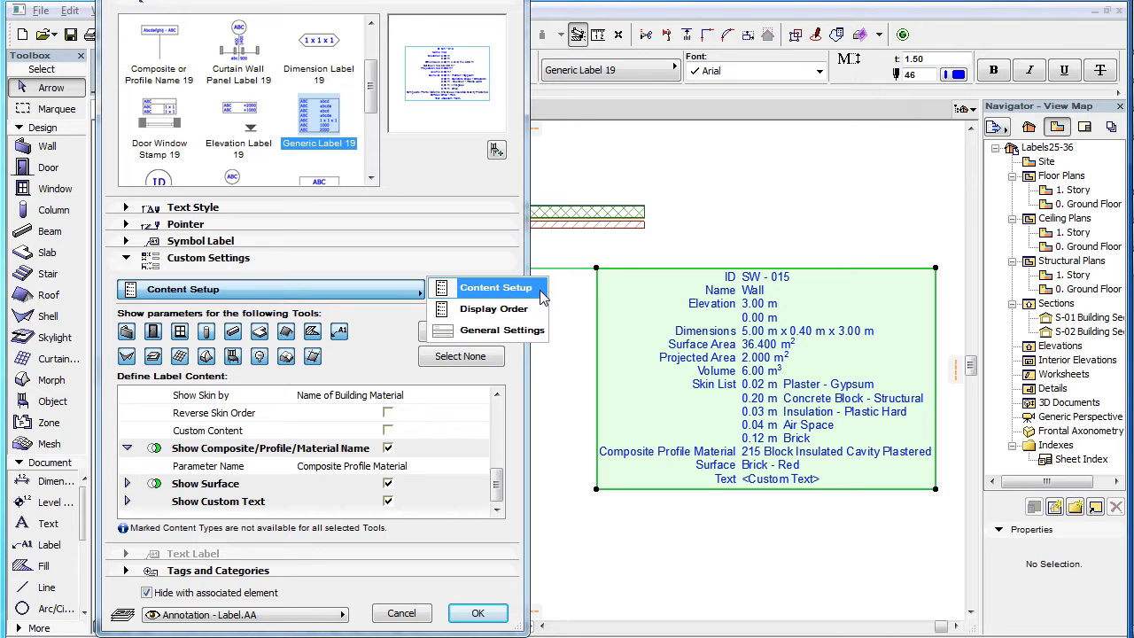
{"action": "left_click", "coordinate": [540, 297]}
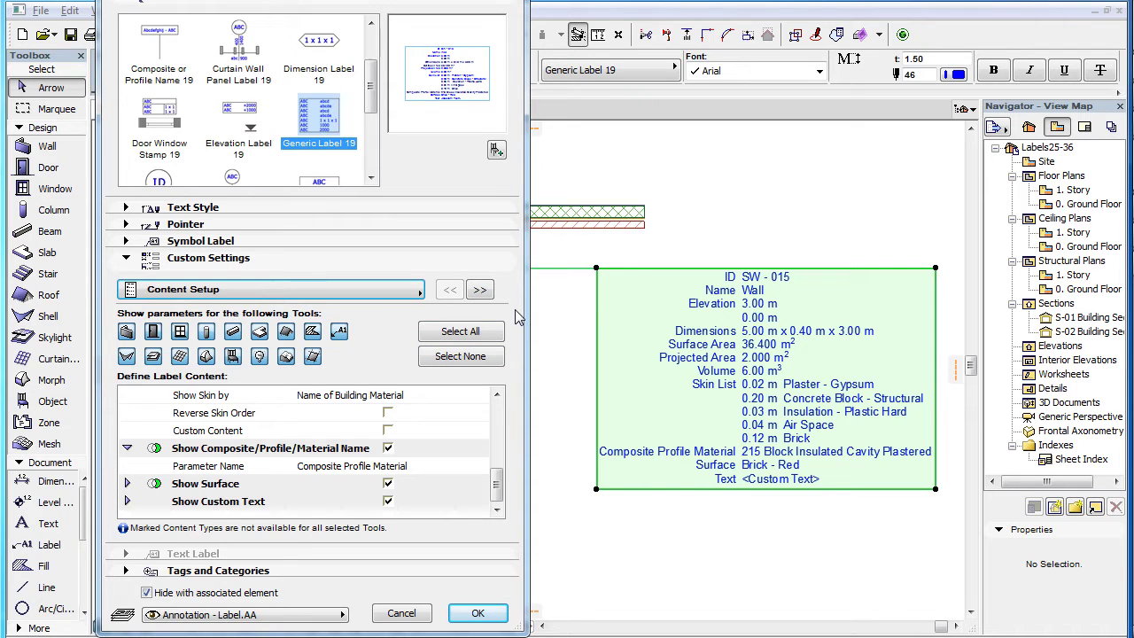
{"action": "left_click_drag", "start_coordinate": [498, 483], "coordinate": [505, 408]}
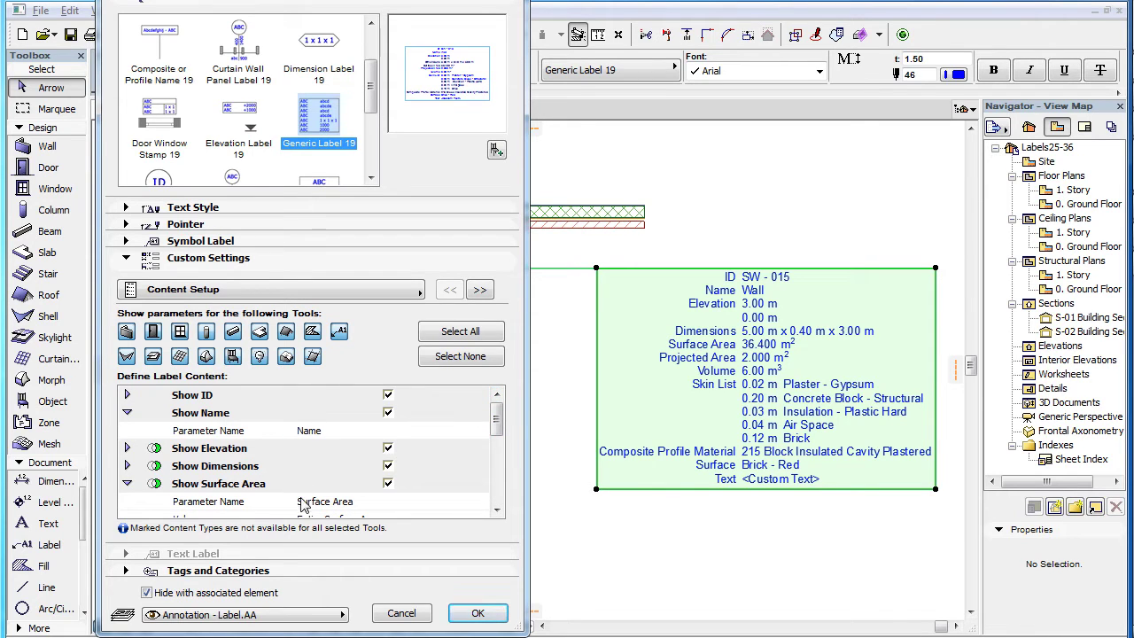
{"action": "left_click_drag", "start_coordinate": [498, 420], "coordinate": [489, 507]}
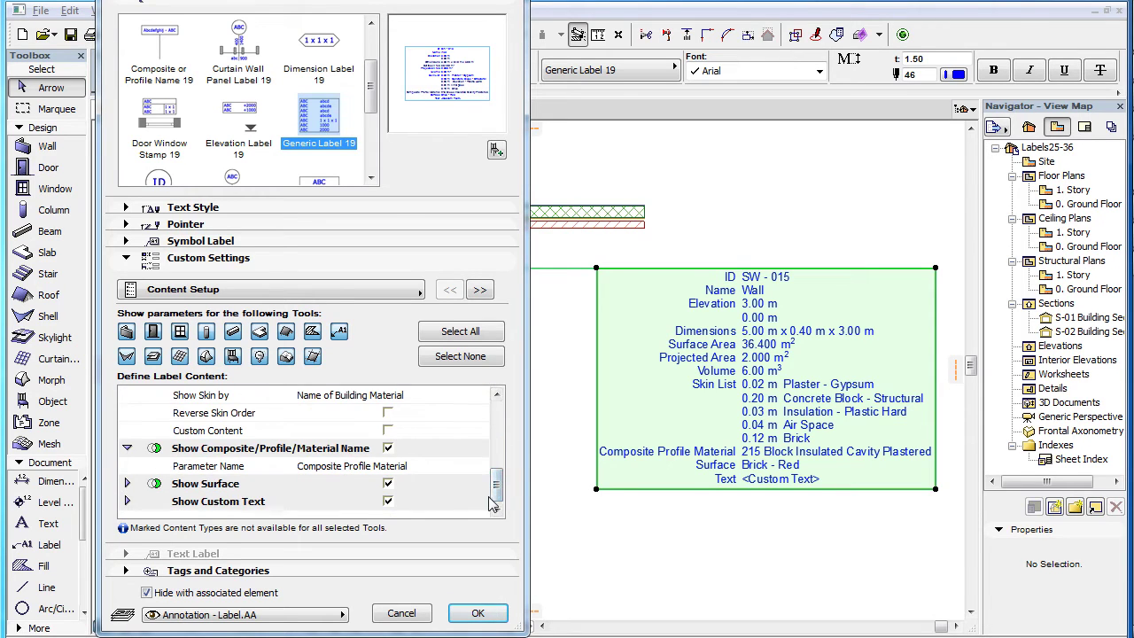
{"action": "scroll", "coordinate": [498, 417], "scroll_direction": "up", "scroll_amount": 5}
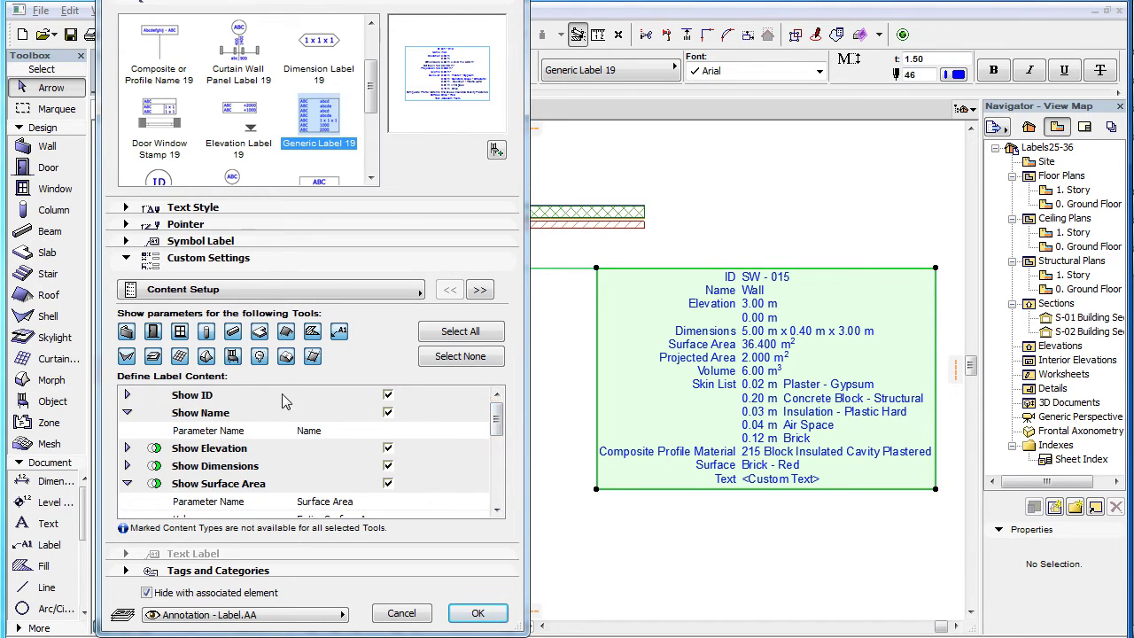
Expand and review the Show ID, Show Name and Show Elevation content entries
{"action": "left_click", "coordinate": [270, 397]}
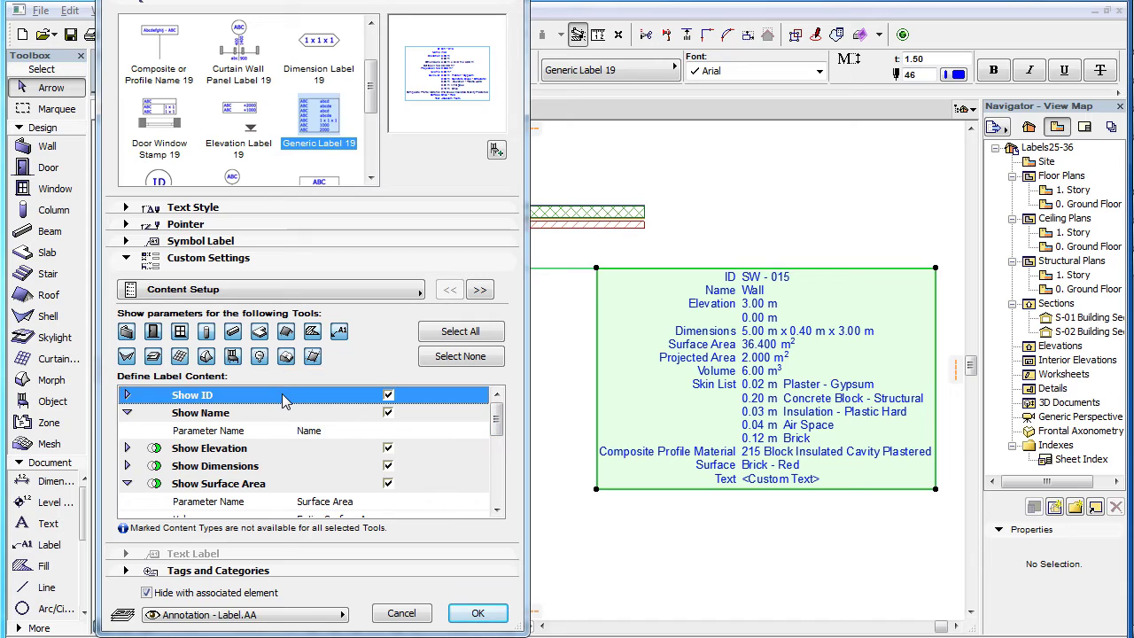
{"action": "left_click", "coordinate": [127, 397]}
{"action": "left_click", "coordinate": [270, 453]}
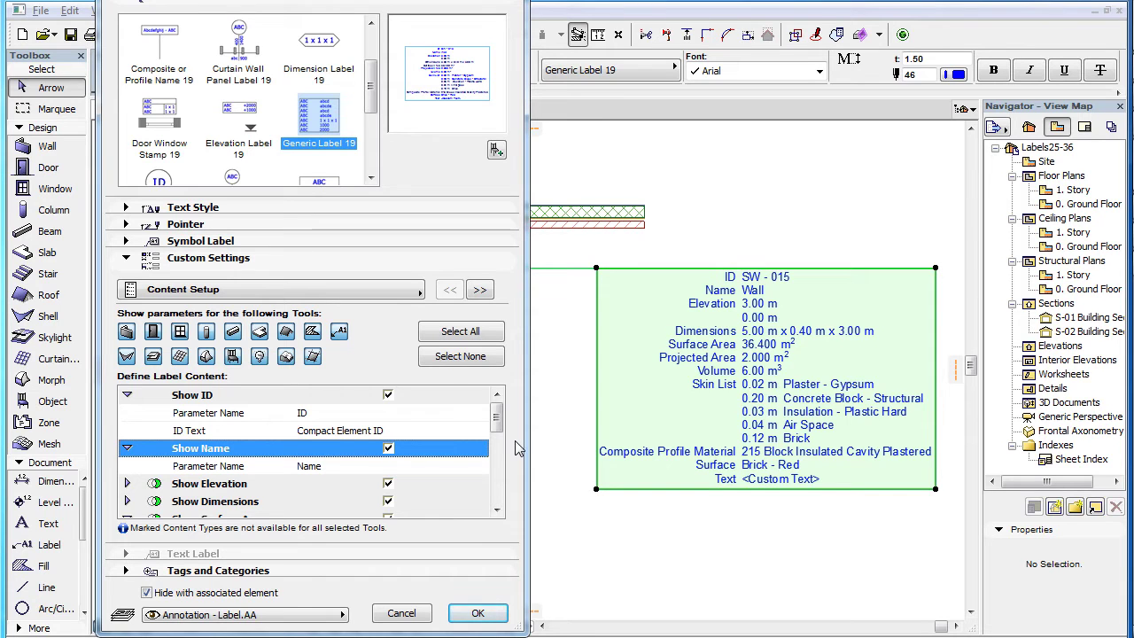
{"action": "left_click", "coordinate": [496, 509]}
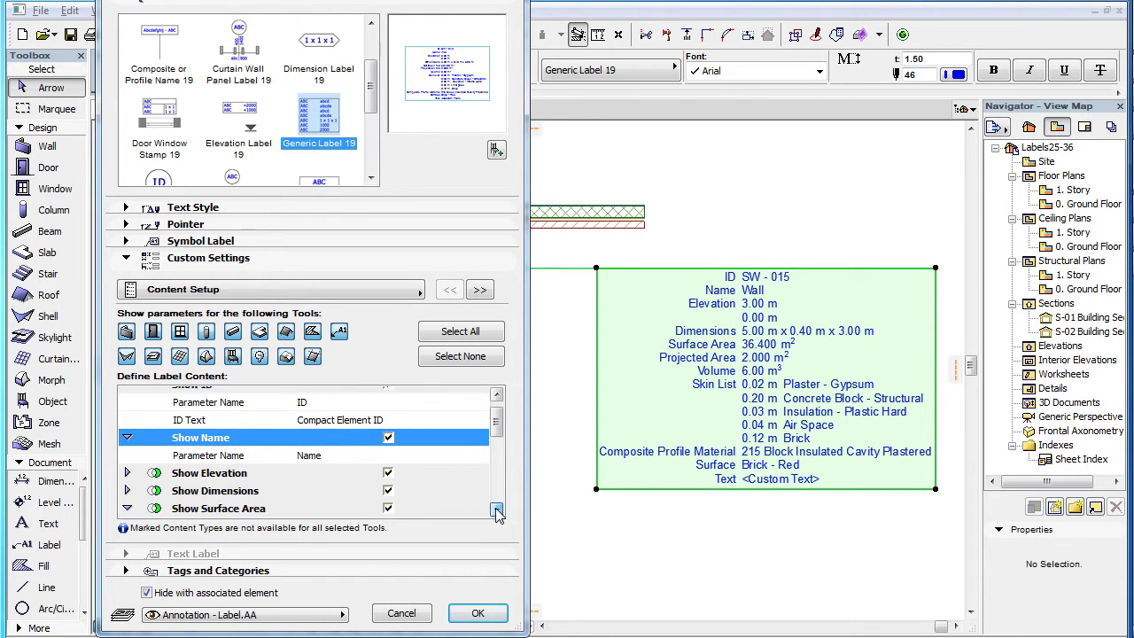
{"action": "left_click", "coordinate": [496, 509]}
{"action": "left_click", "coordinate": [266, 448]}
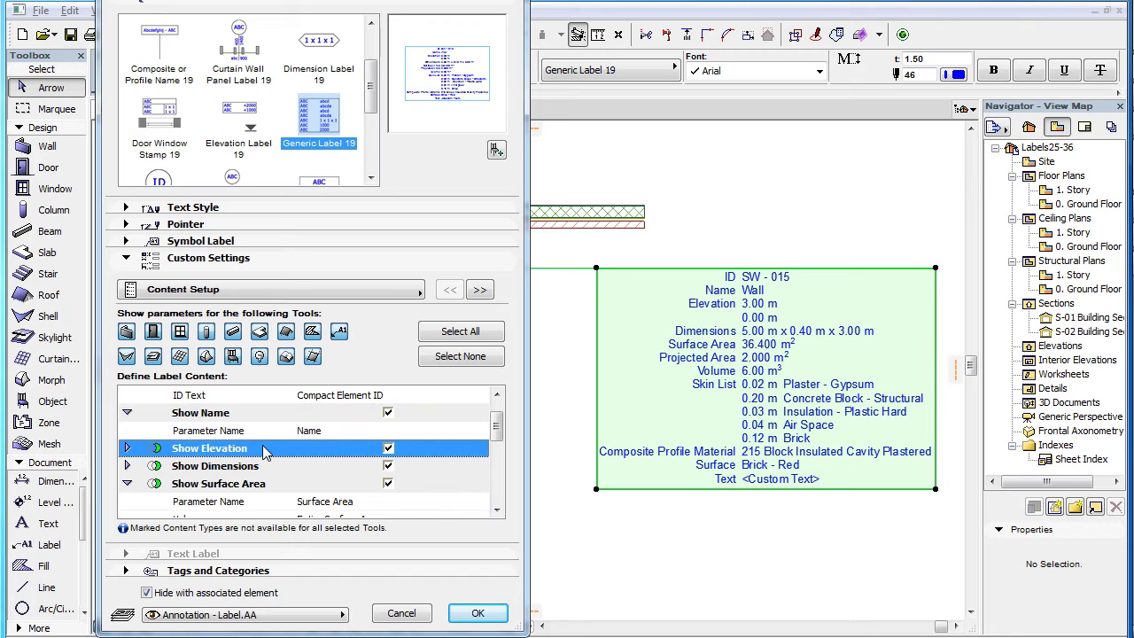
{"action": "left_click", "coordinate": [127, 449]}
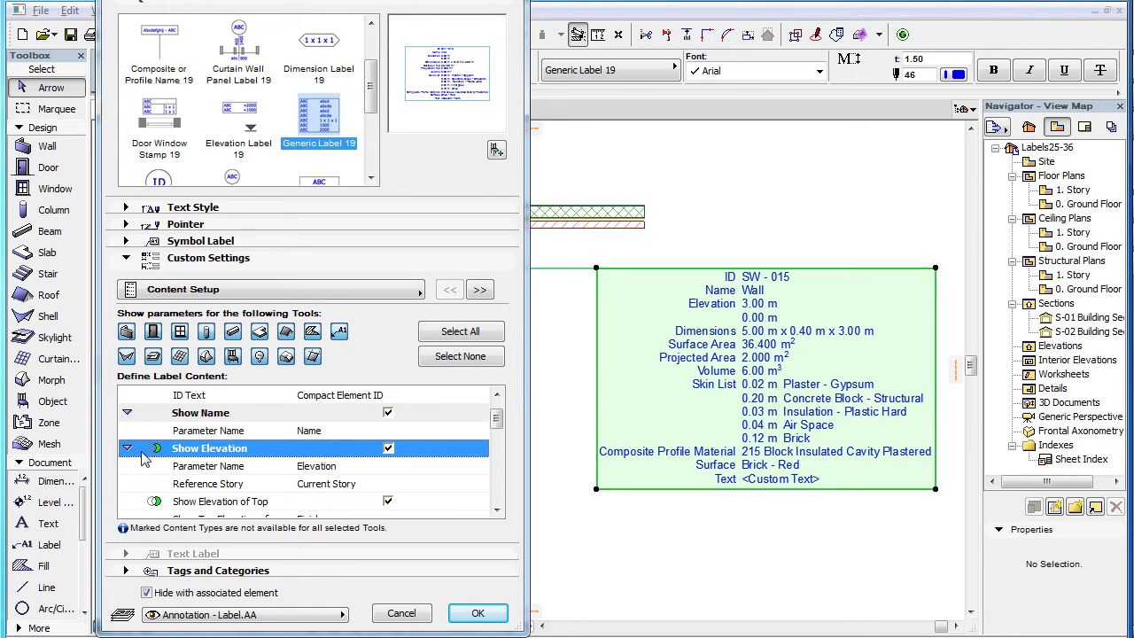
{"action": "left_click", "coordinate": [497, 509]}
{"action": "left_click", "coordinate": [497, 510]}
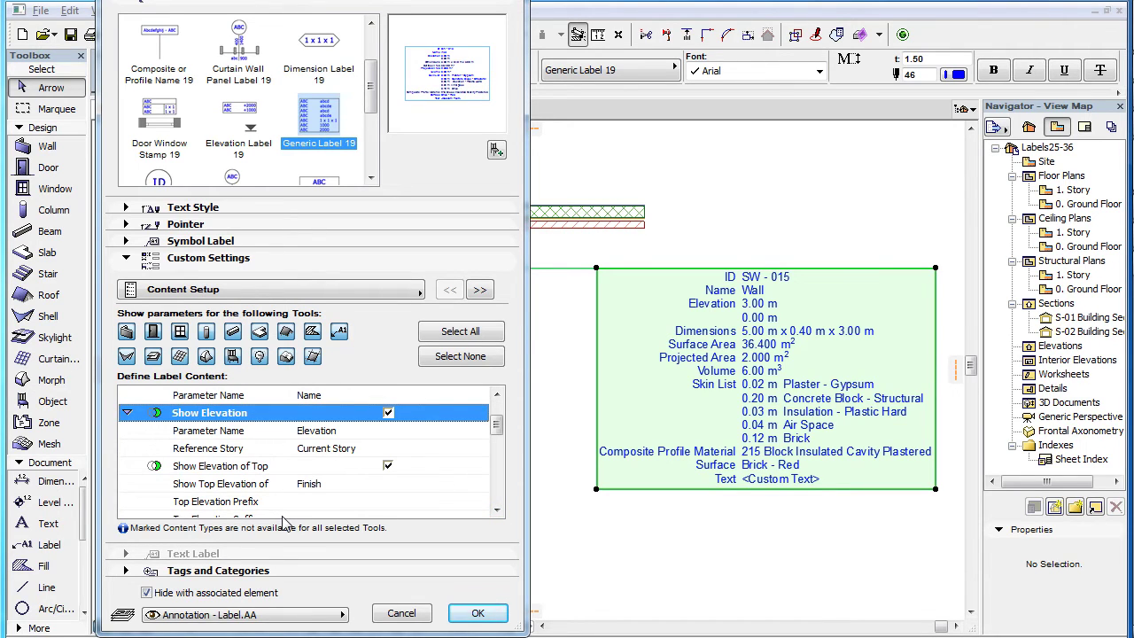
{"action": "left_click", "coordinate": [496, 511]}
{"action": "left_click", "coordinate": [496, 511]}
{"action": "left_click", "coordinate": [496, 510]}
{"action": "left_click", "coordinate": [496, 510]}
{"action": "left_click", "coordinate": [496, 511]}
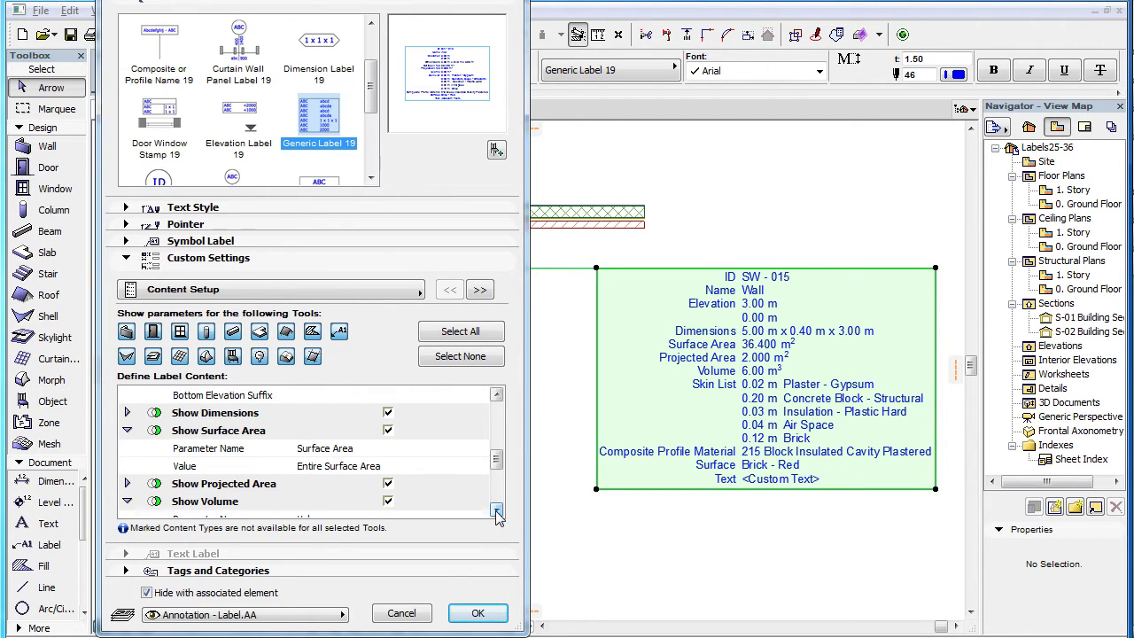
{"action": "left_click", "coordinate": [496, 511]}
Expand Show Dimensions, Show Surface Area and Show Projected Area to view their parameters
{"action": "left_click", "coordinate": [127, 412]}
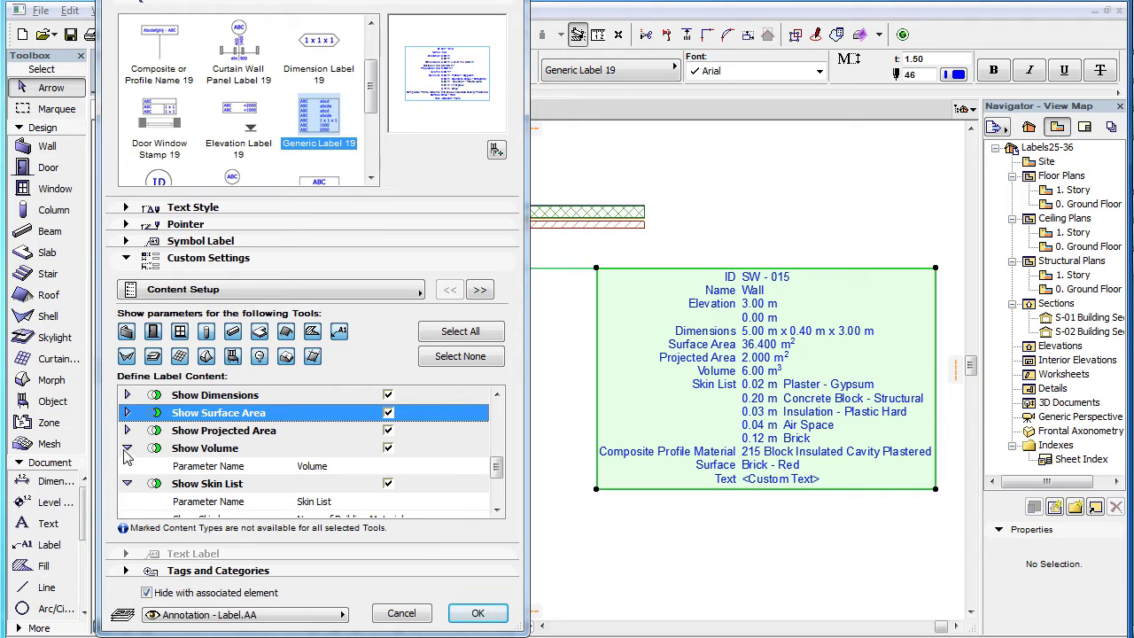
{"action": "left_click", "coordinate": [127, 449]}
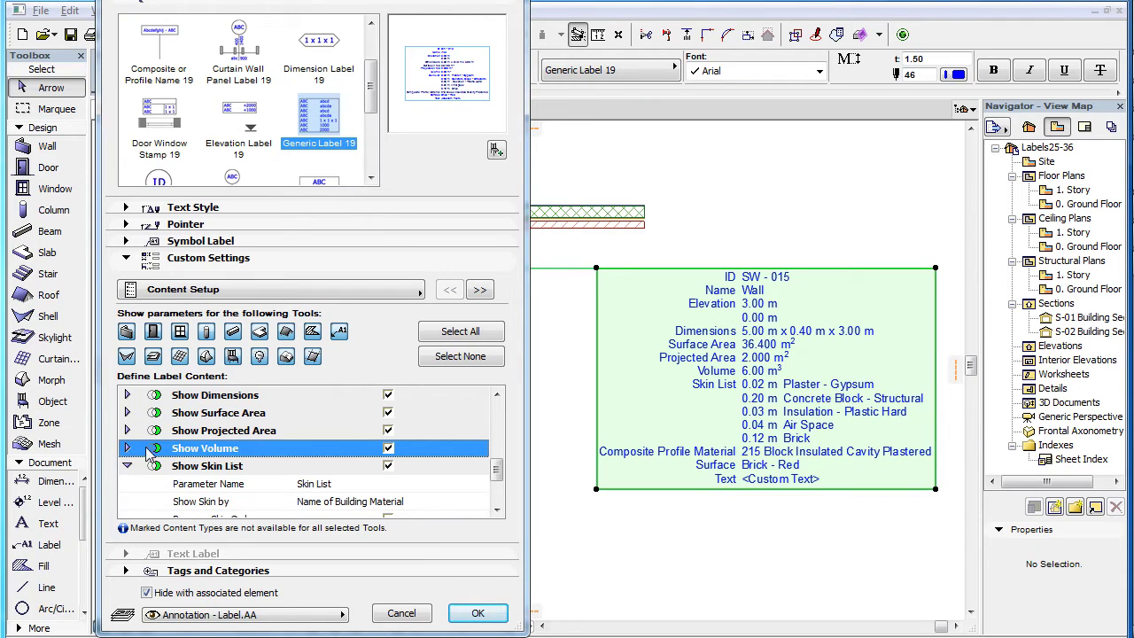
{"action": "left_click", "coordinate": [305, 396]}
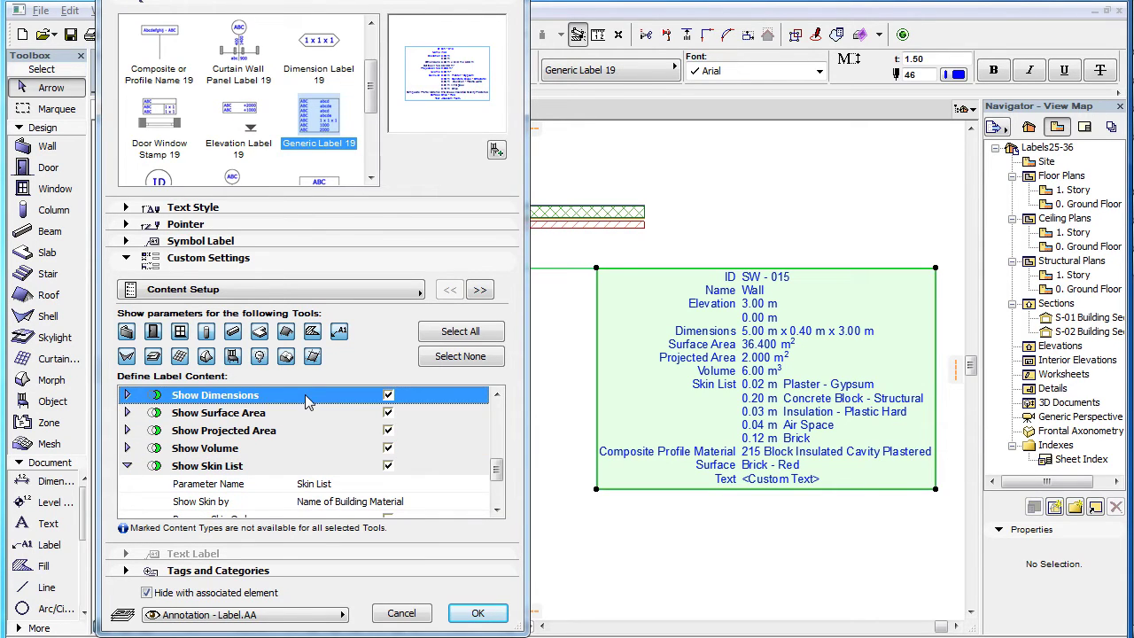
{"action": "left_click", "coordinate": [127, 395]}
{"action": "left_click", "coordinate": [496, 511]}
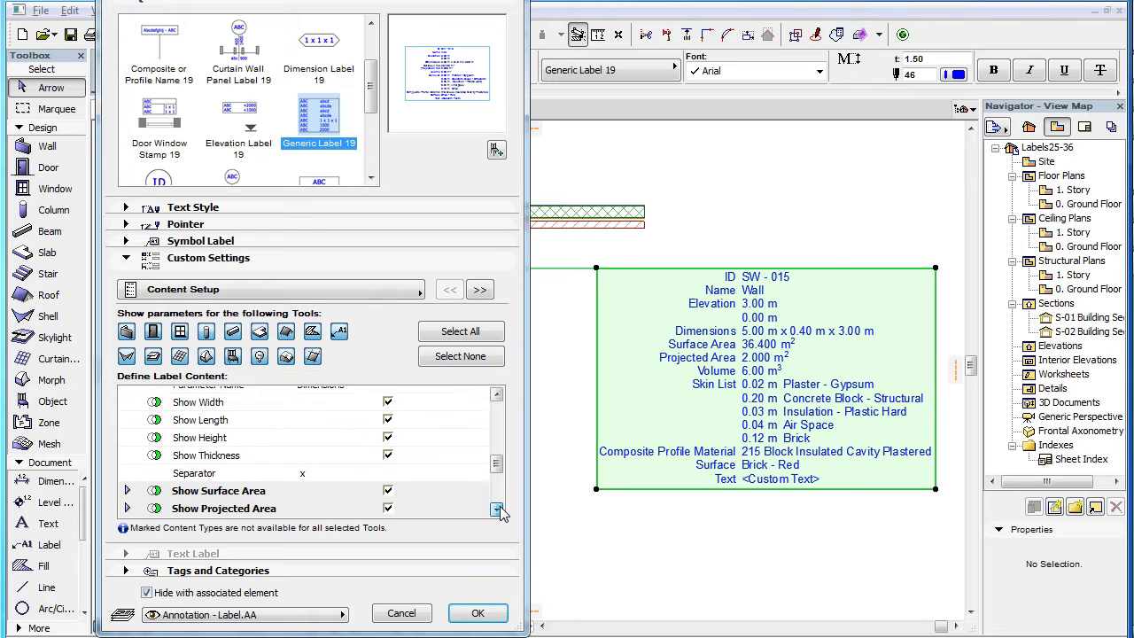
{"action": "left_click", "coordinate": [496, 510]}
{"action": "left_click", "coordinate": [496, 510]}
{"action": "left_click", "coordinate": [127, 431]}
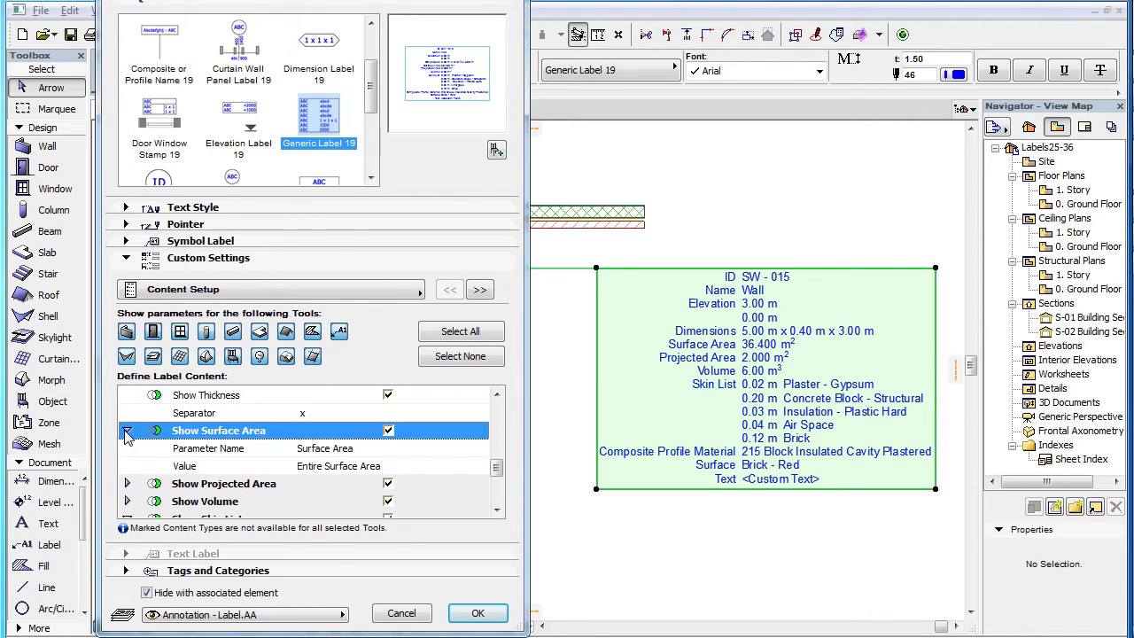
{"action": "left_click", "coordinate": [334, 486]}
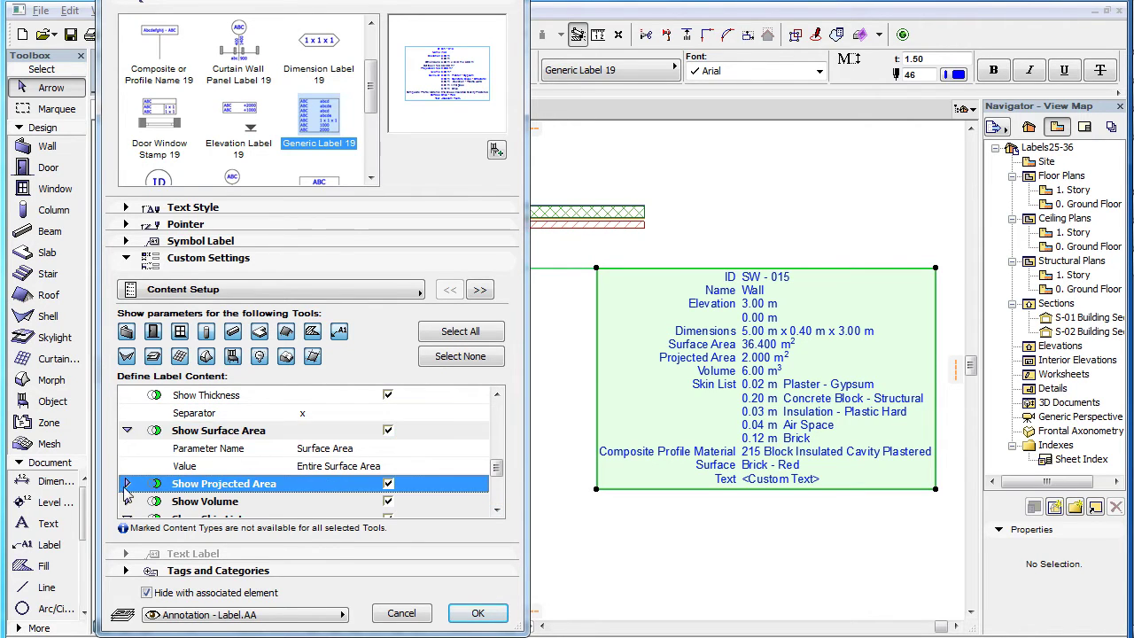
{"action": "left_click", "coordinate": [127, 484]}
{"action": "left_click", "coordinate": [496, 510]}
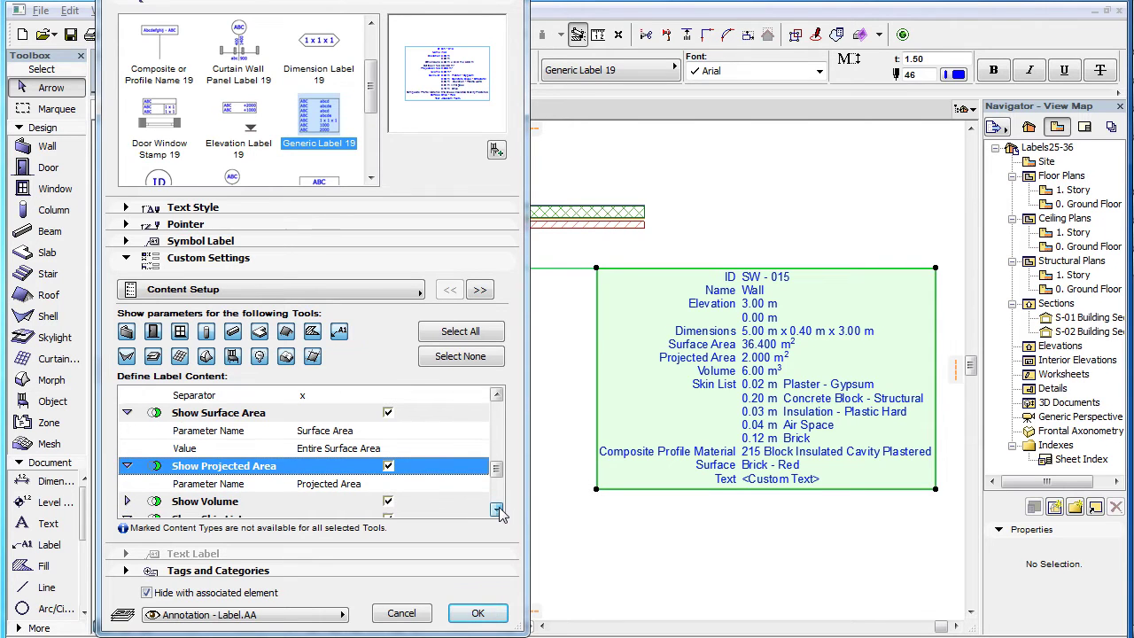
{"action": "scroll", "coordinate": [499, 513], "scroll_direction": "down", "scroll_amount": 1}
Expand the Show Volume entry and review the Show Skin List entry
{"action": "left_click", "coordinate": [127, 450]}
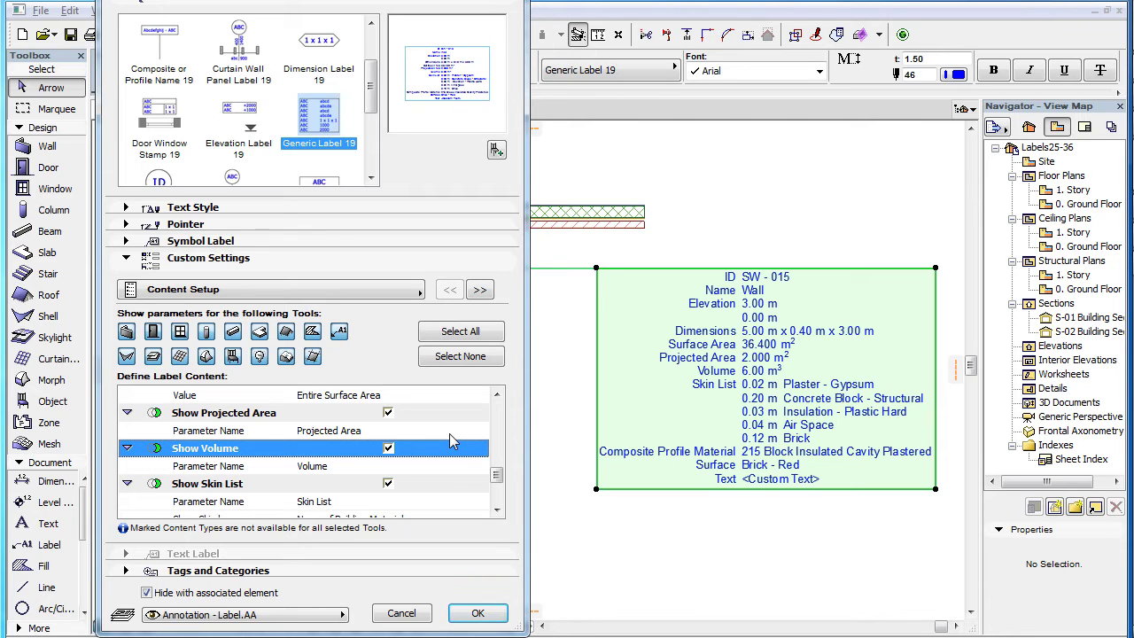
{"action": "left_click", "coordinate": [497, 511]}
{"action": "left_click", "coordinate": [497, 511]}
{"action": "left_click", "coordinate": [497, 511]}
{"action": "left_click", "coordinate": [497, 510]}
{"action": "left_click", "coordinate": [497, 510]}
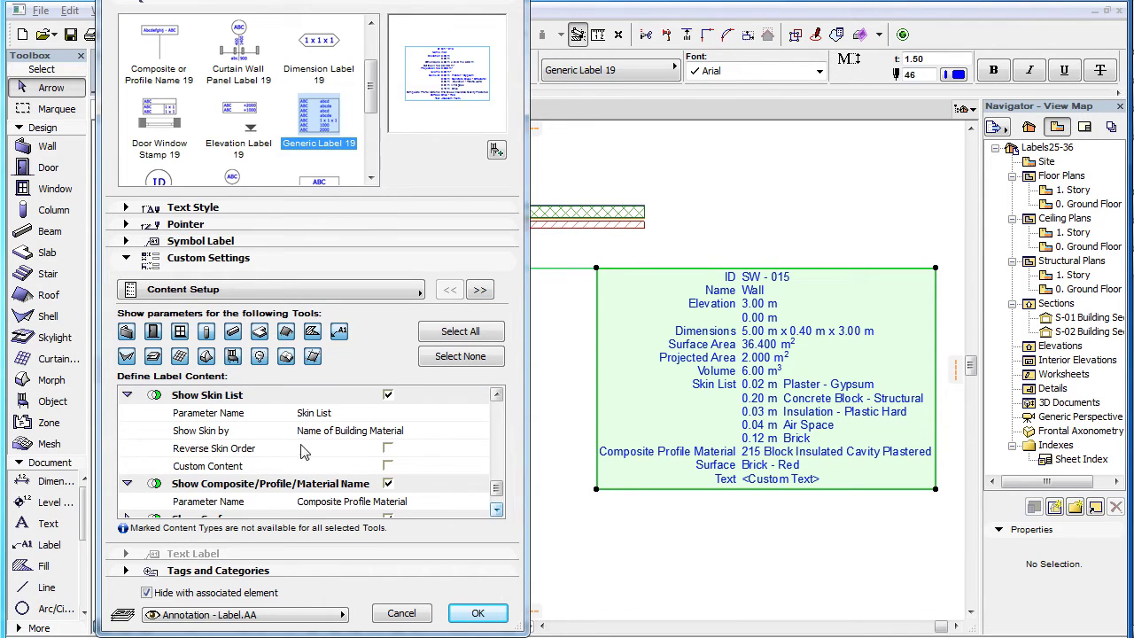
{"action": "left_click", "coordinate": [259, 400]}
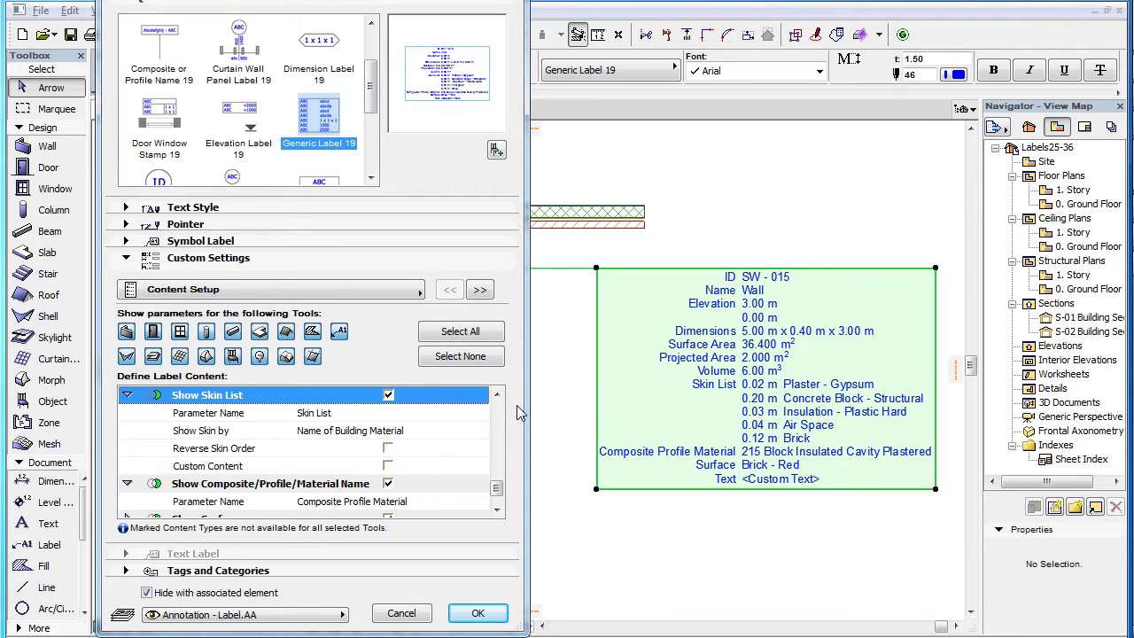
{"action": "left_click", "coordinate": [497, 511]}
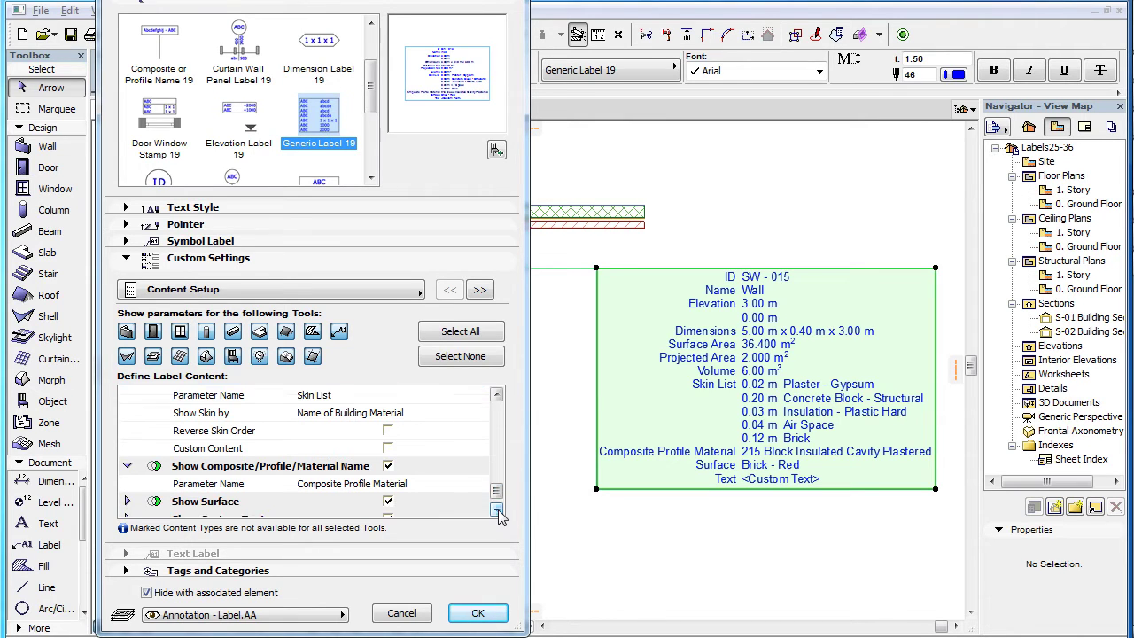
{"action": "left_click", "coordinate": [497, 511]}
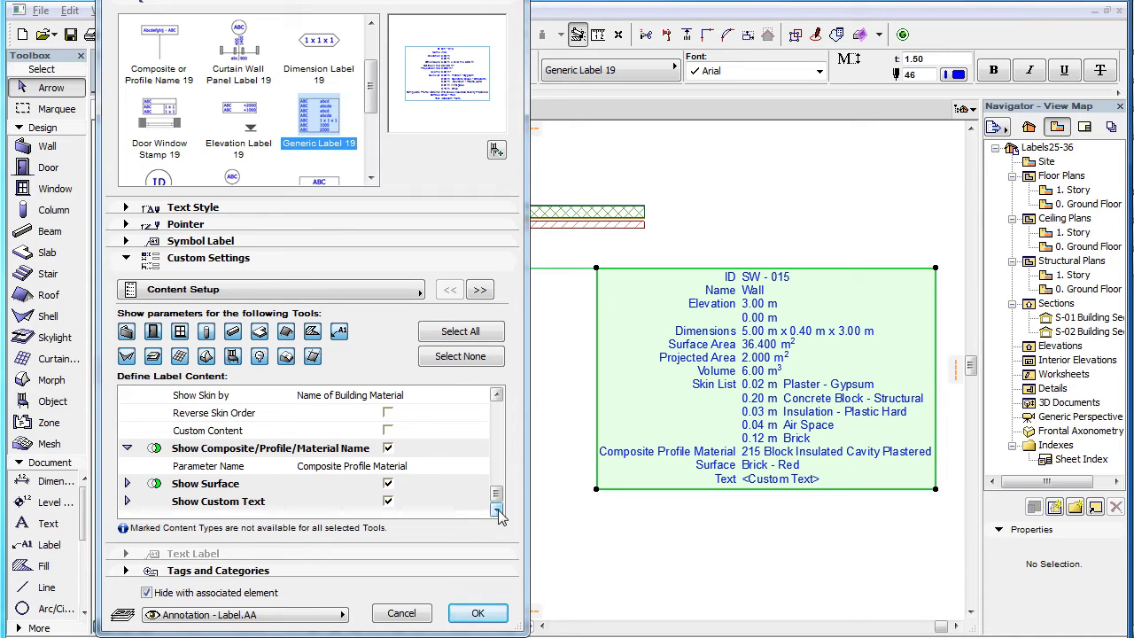
Check the Composite Material entry, expand Show Surface, and select Show Custom Text
{"action": "left_click", "coordinate": [277, 450]}
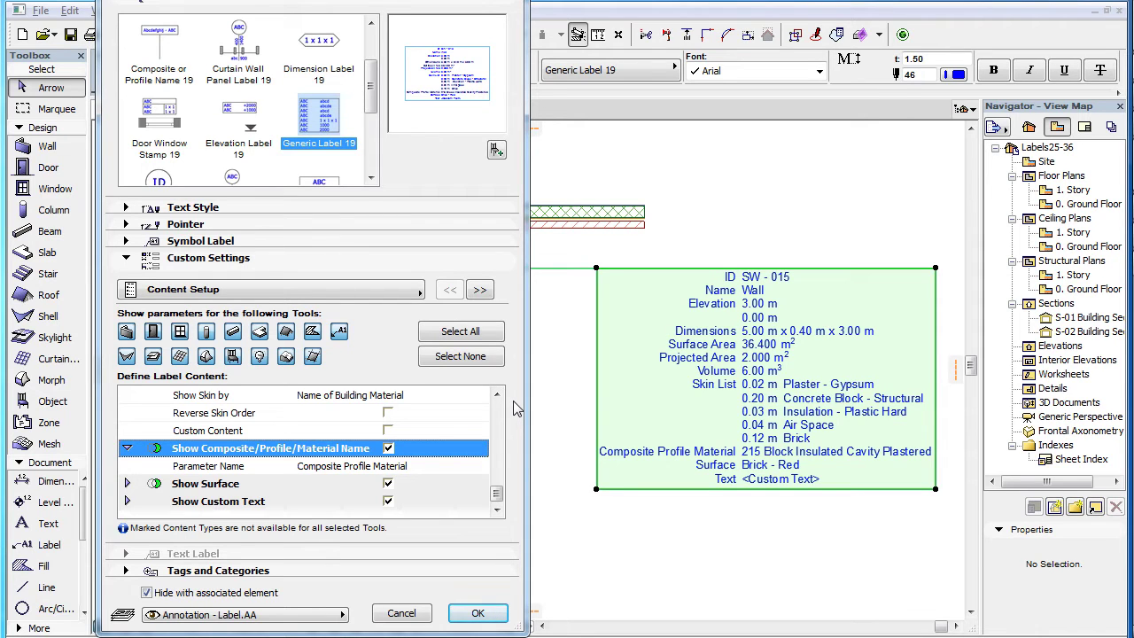
{"action": "left_click", "coordinate": [275, 486]}
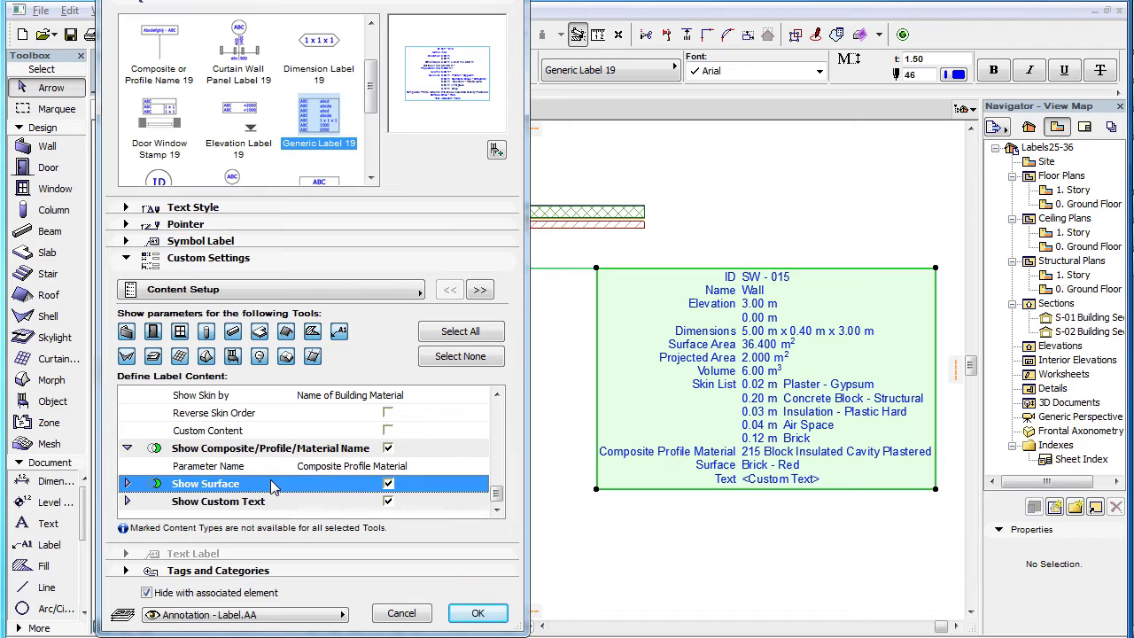
{"action": "left_click", "coordinate": [127, 484]}
{"action": "scroll", "coordinate": [487, 505], "scroll_direction": "down", "scroll_amount": 2}
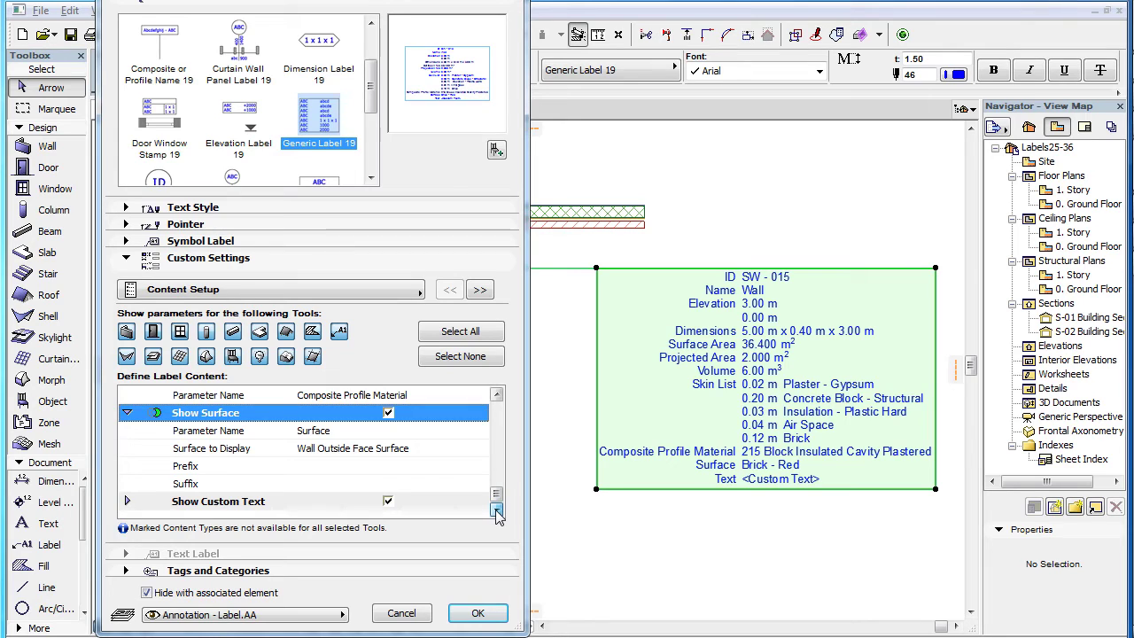
{"action": "left_click", "coordinate": [283, 507]}
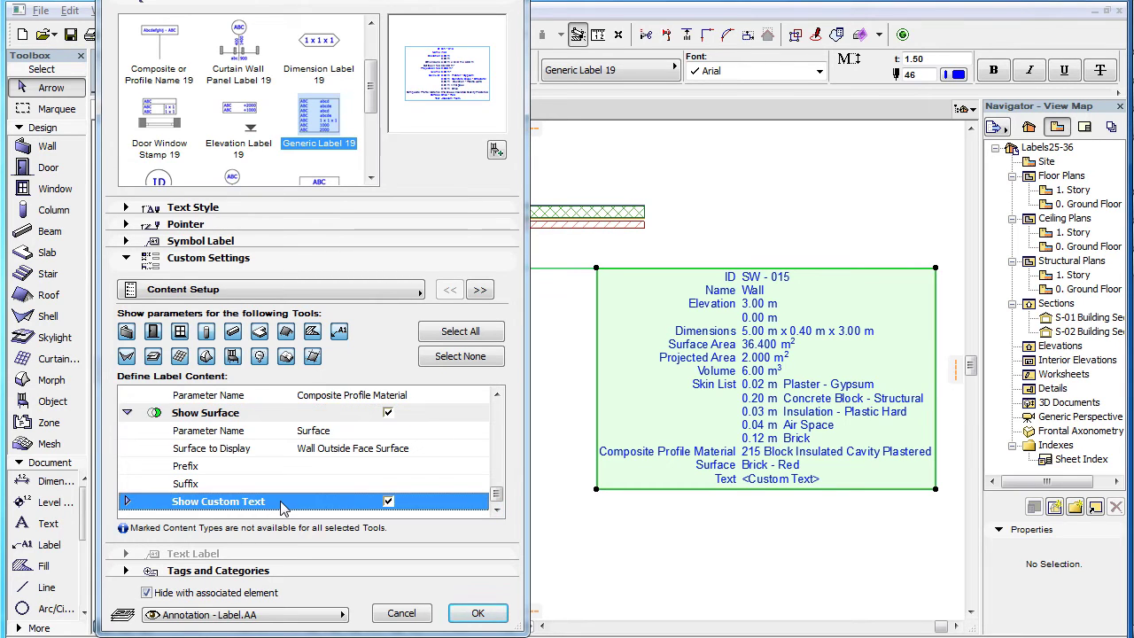
Set the custom text's parameter name to Story and its value to Story 1, then apply
{"action": "left_click", "coordinate": [129, 503]}
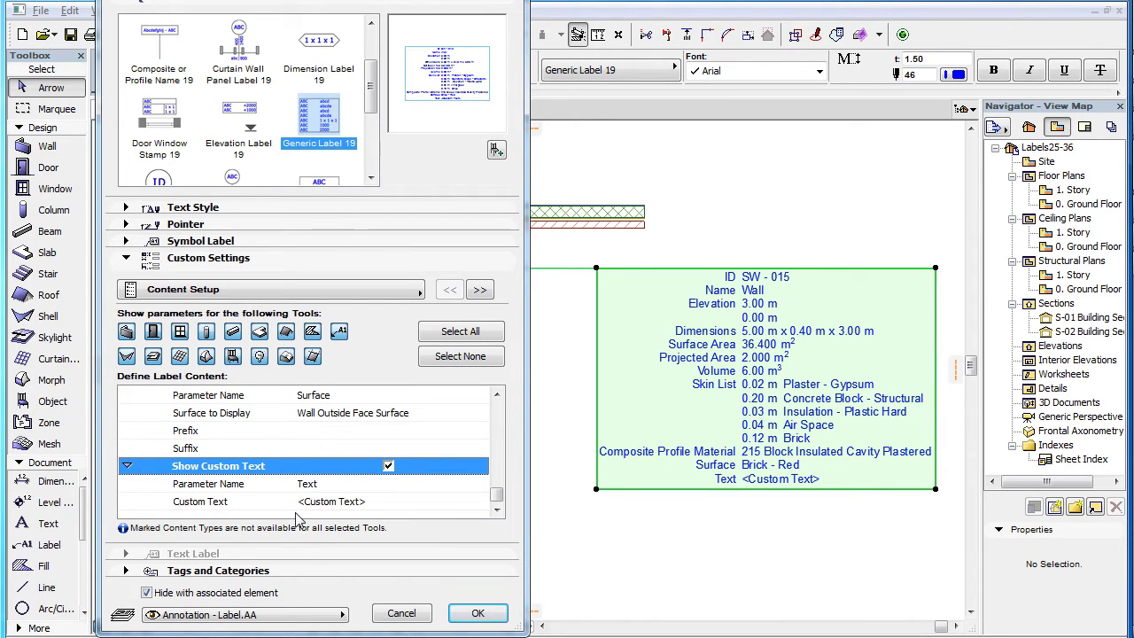
{"action": "left_click", "coordinate": [337, 483]}
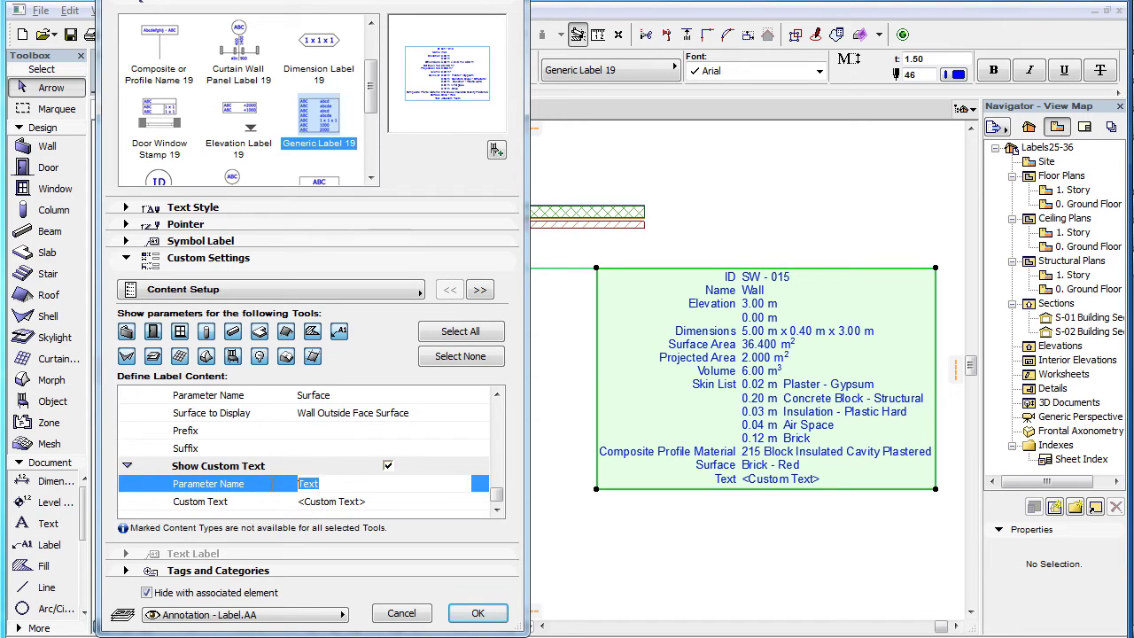
{"action": "type", "text": "Story"}
{"action": "key", "text": "Return"}
{"action": "left_click", "coordinate": [420, 502]}
{"action": "left_click", "coordinate": [425, 501]}
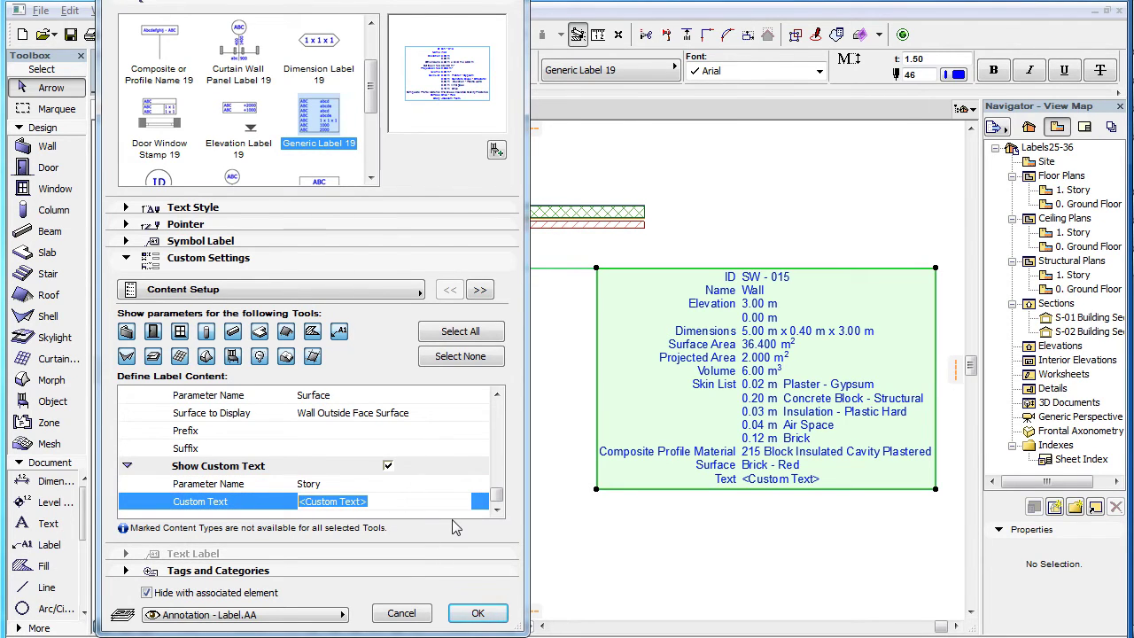
{"action": "type", "text": "Story 1"}
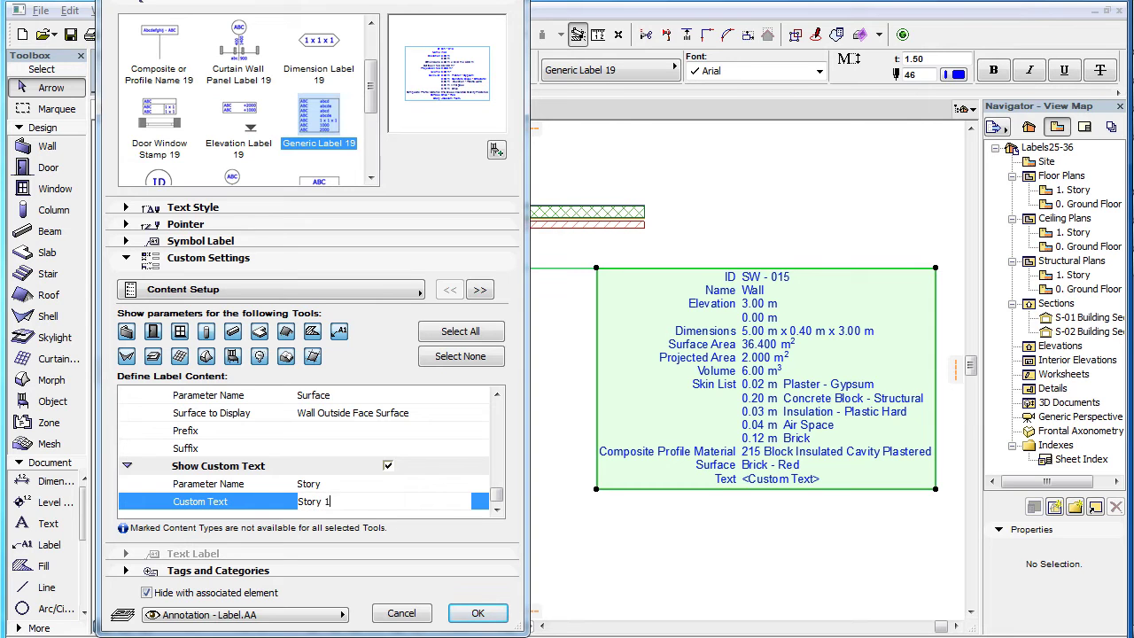
{"action": "left_click", "coordinate": [477, 613]}
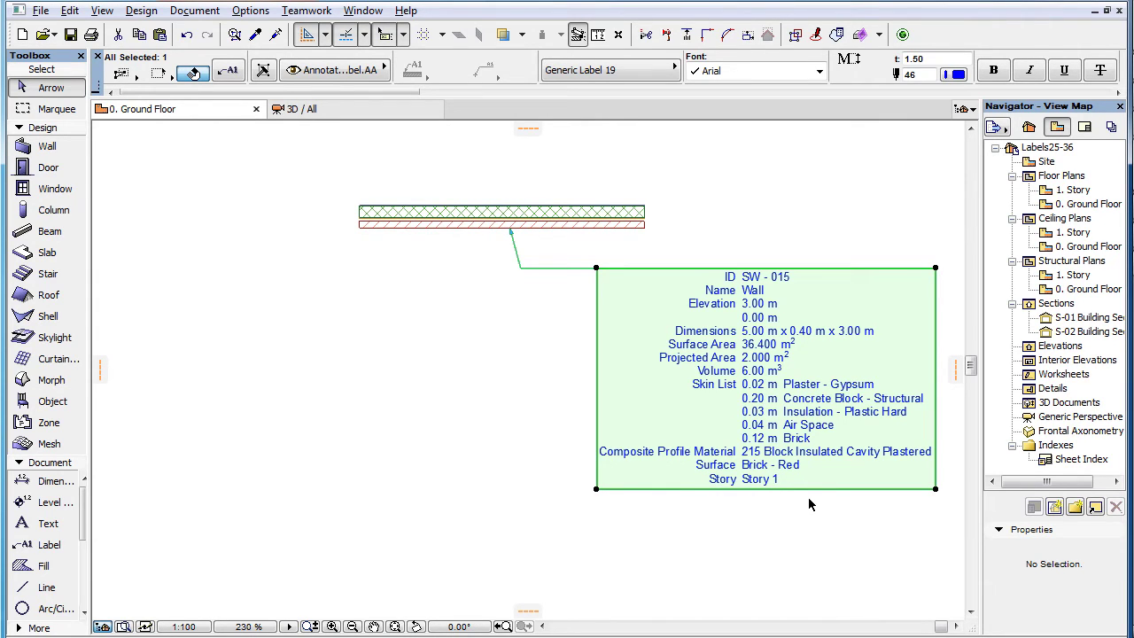
Reopen the Generic Label 19 settings on the Display Order page
{"action": "left_click", "coordinate": [236, 76]}
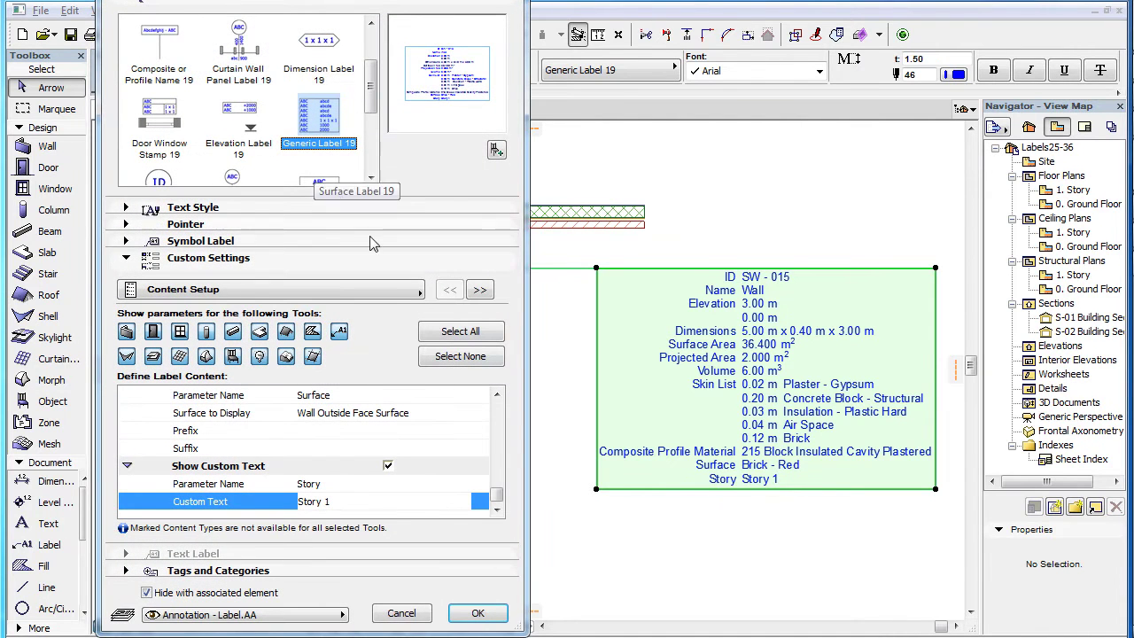
{"action": "left_click", "coordinate": [413, 296]}
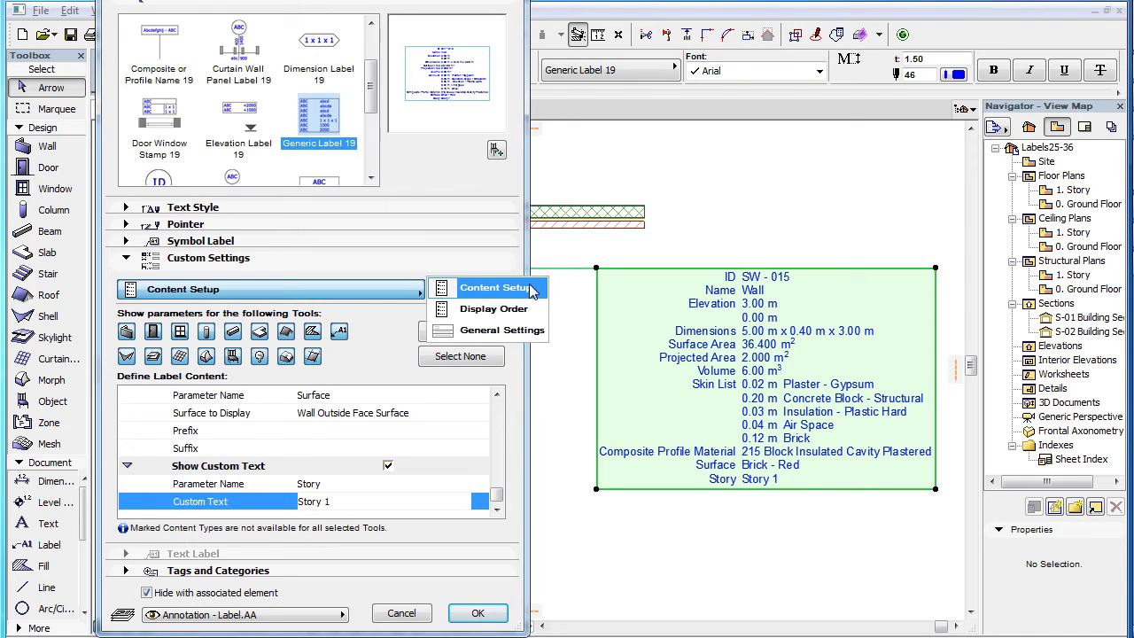
{"action": "left_click", "coordinate": [493, 309]}
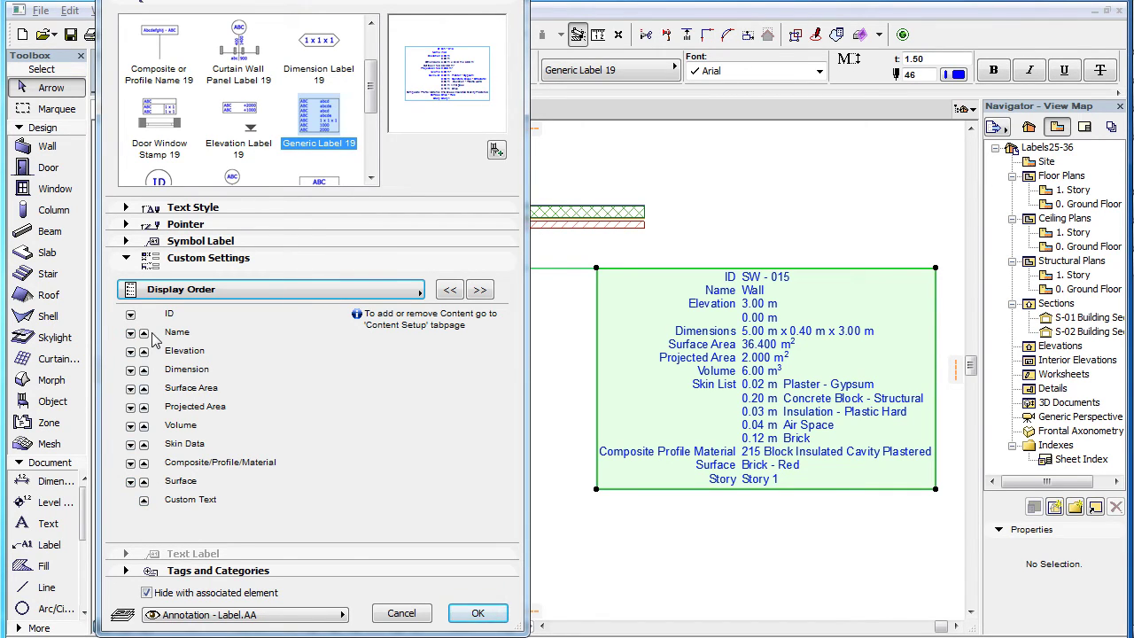
Move Custom Text up to third place, right after ID and Name, and apply the order
{"action": "left_click", "coordinate": [143, 500]}
{"action": "left_click", "coordinate": [143, 481]}
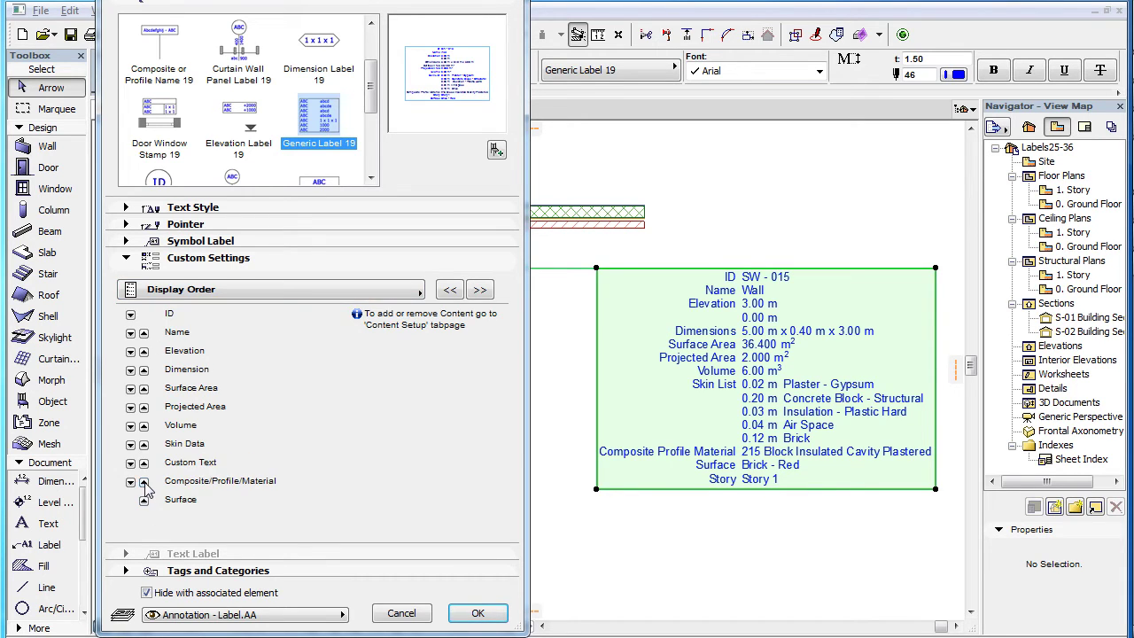
{"action": "left_click", "coordinate": [143, 462]}
{"action": "left_click", "coordinate": [143, 444]}
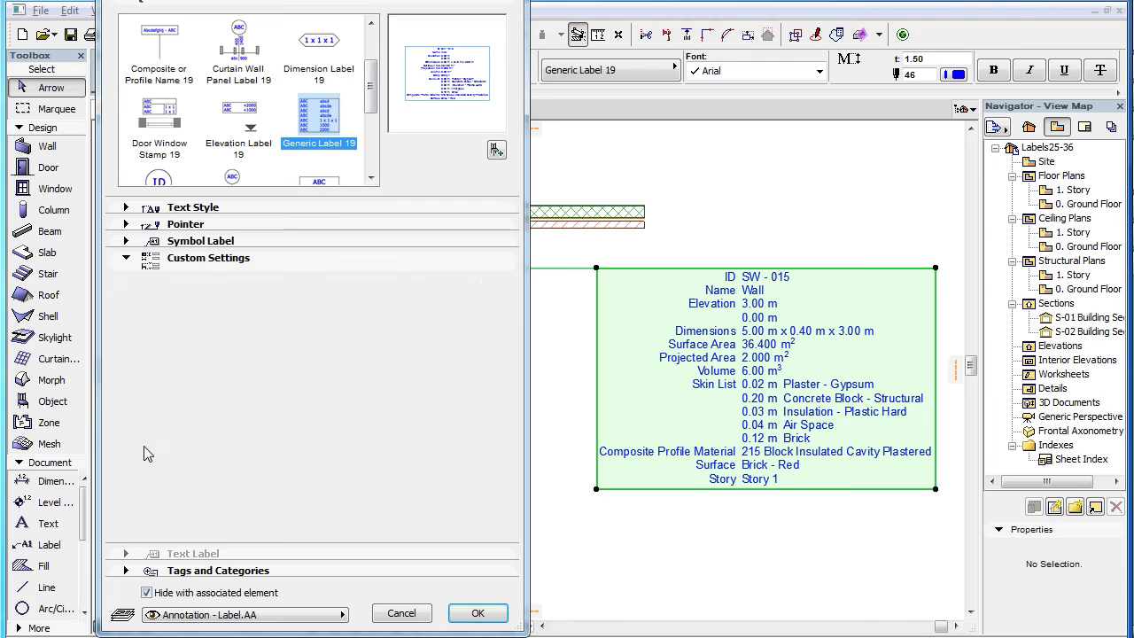
{"action": "left_click", "coordinate": [143, 425]}
{"action": "left_click", "coordinate": [143, 407]}
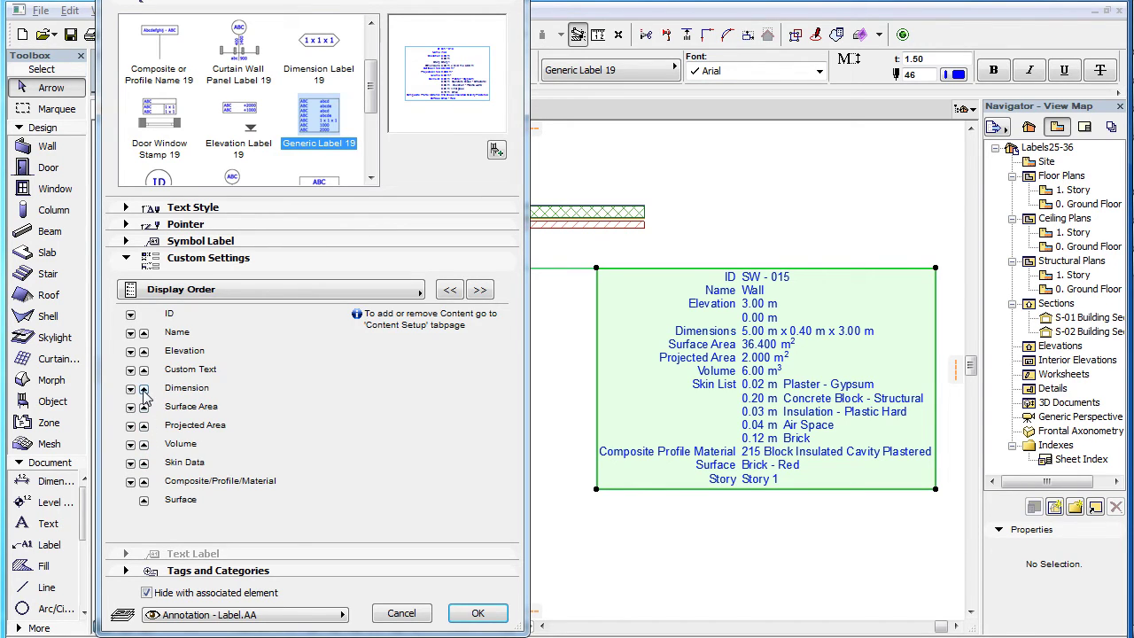
{"action": "left_click", "coordinate": [130, 370]}
{"action": "left_click", "coordinate": [131, 388]}
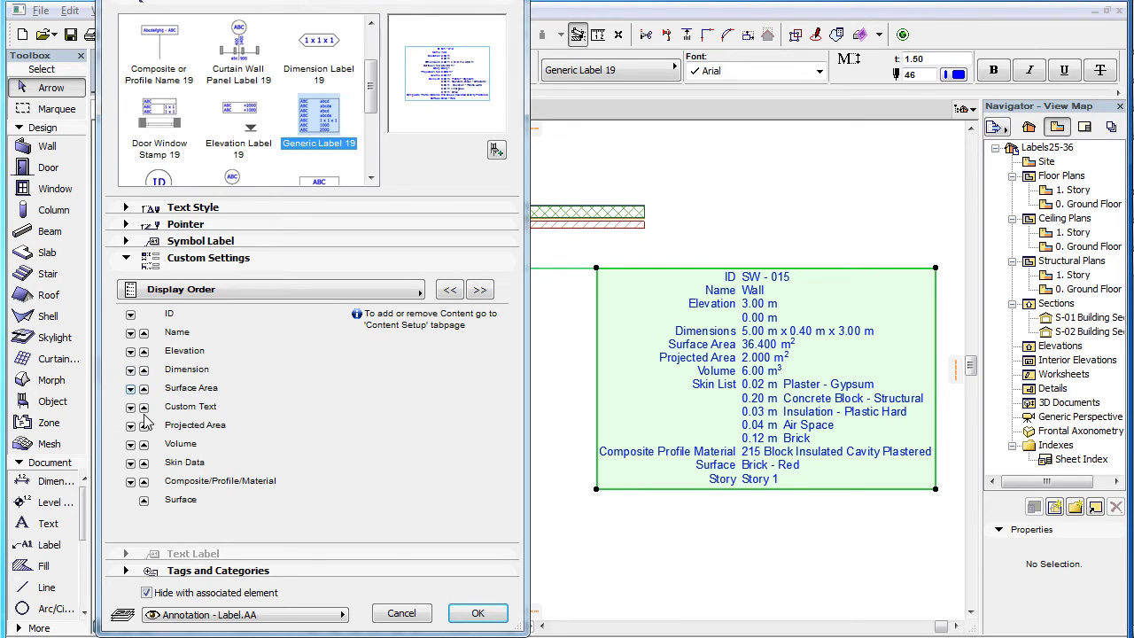
{"action": "left_click", "coordinate": [144, 407]}
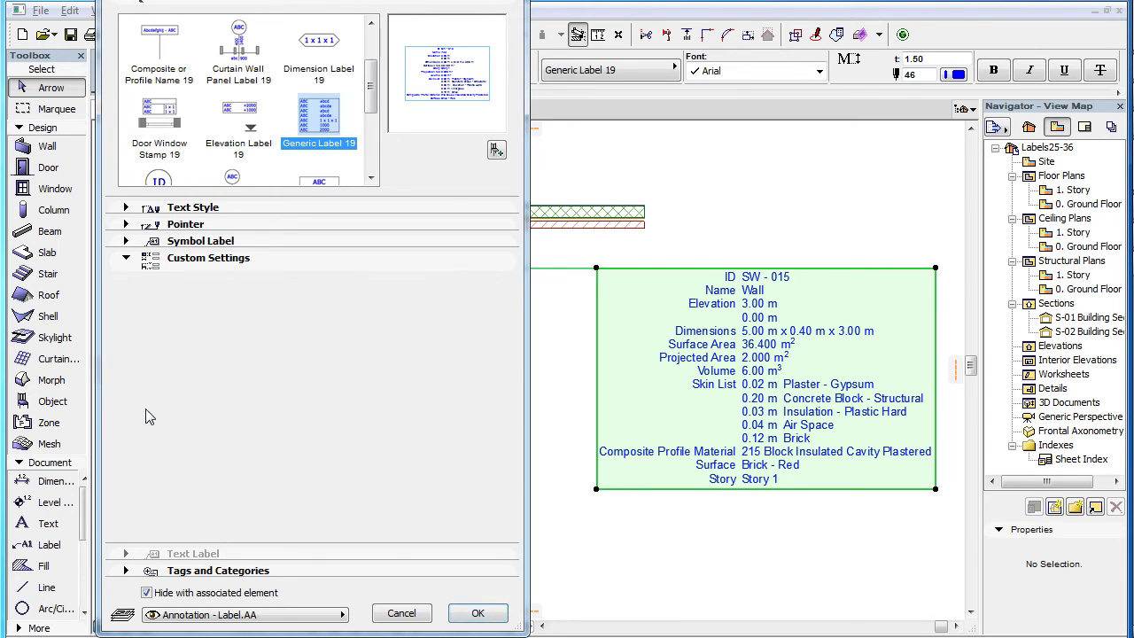
{"action": "left_click", "coordinate": [144, 388]}
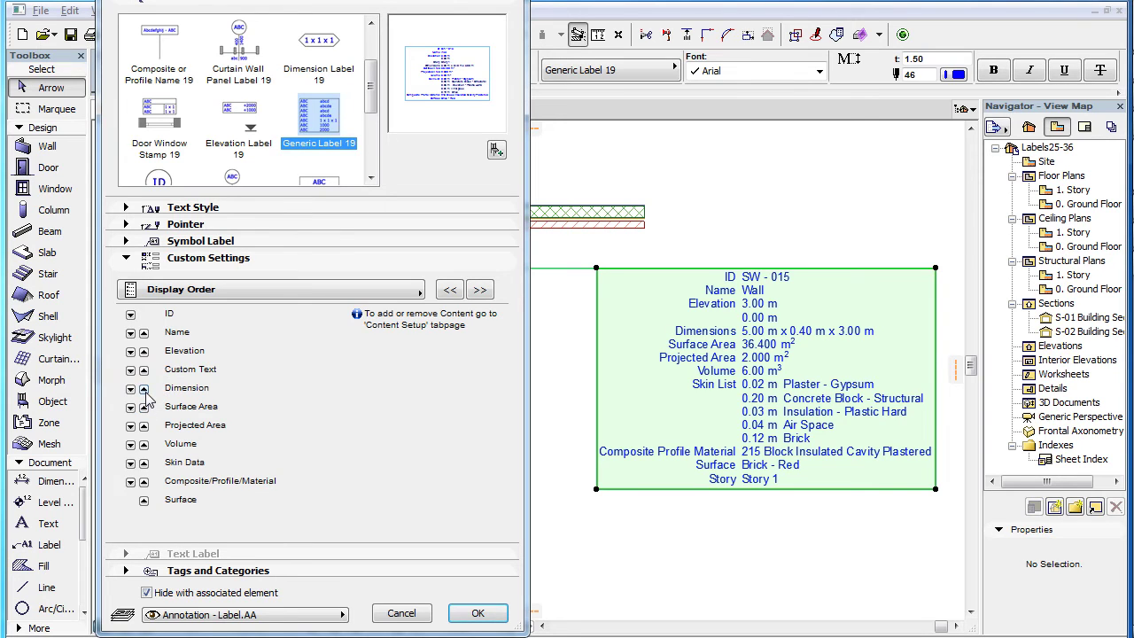
{"action": "left_click", "coordinate": [144, 370]}
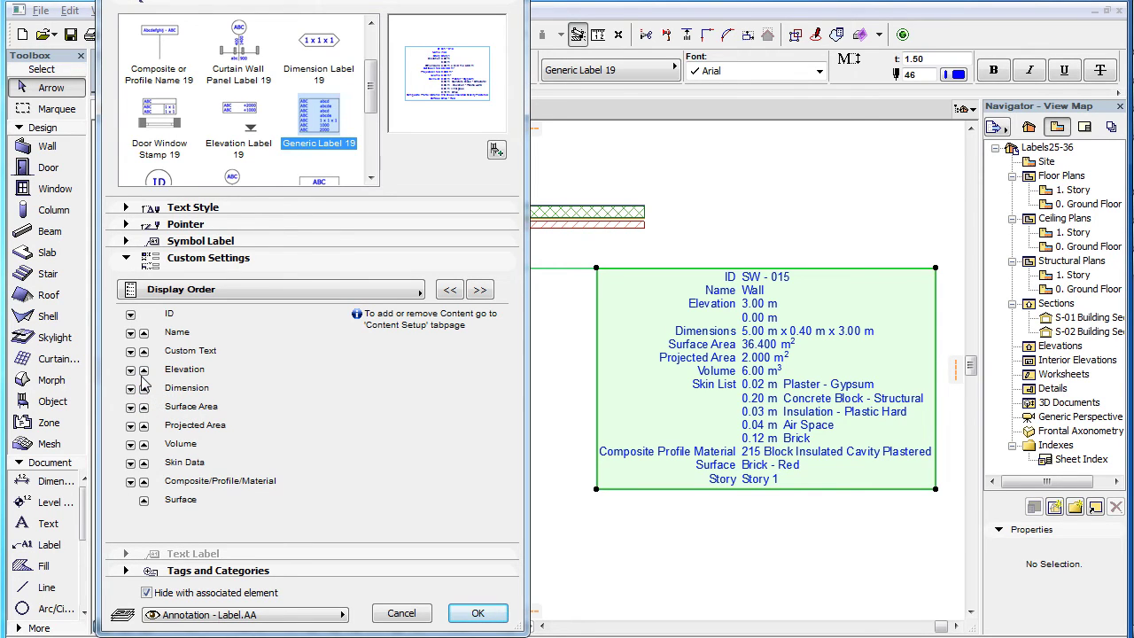
{"action": "left_click", "coordinate": [479, 614]}
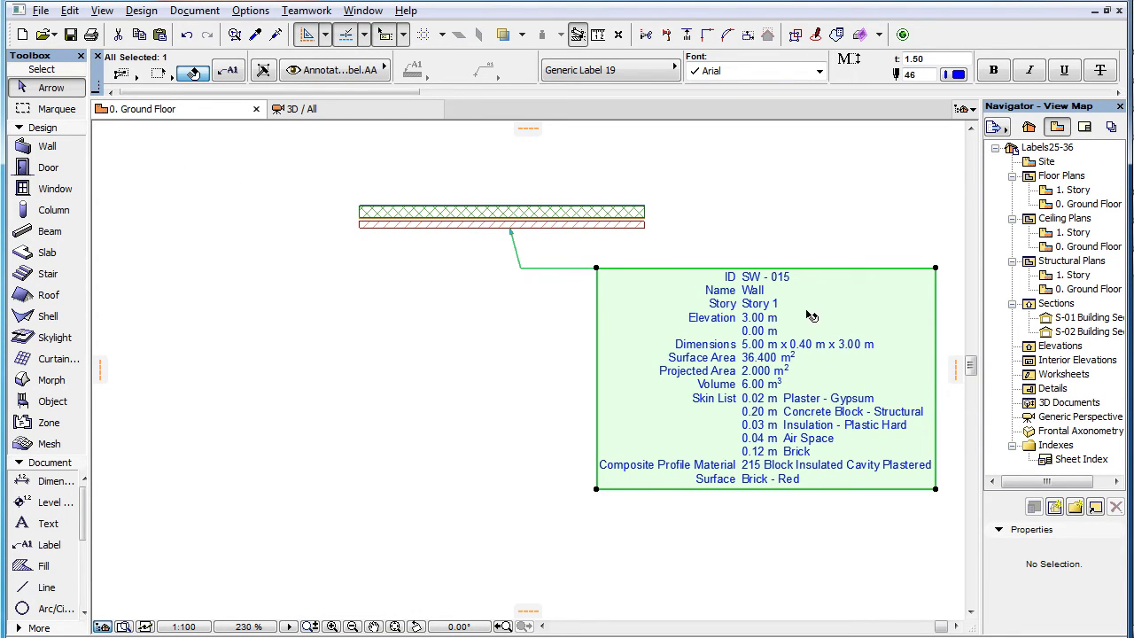
Uncheck Show Elevation in Content Setup, apply, and reopen the label settings
{"action": "left_click", "coordinate": [236, 77]}
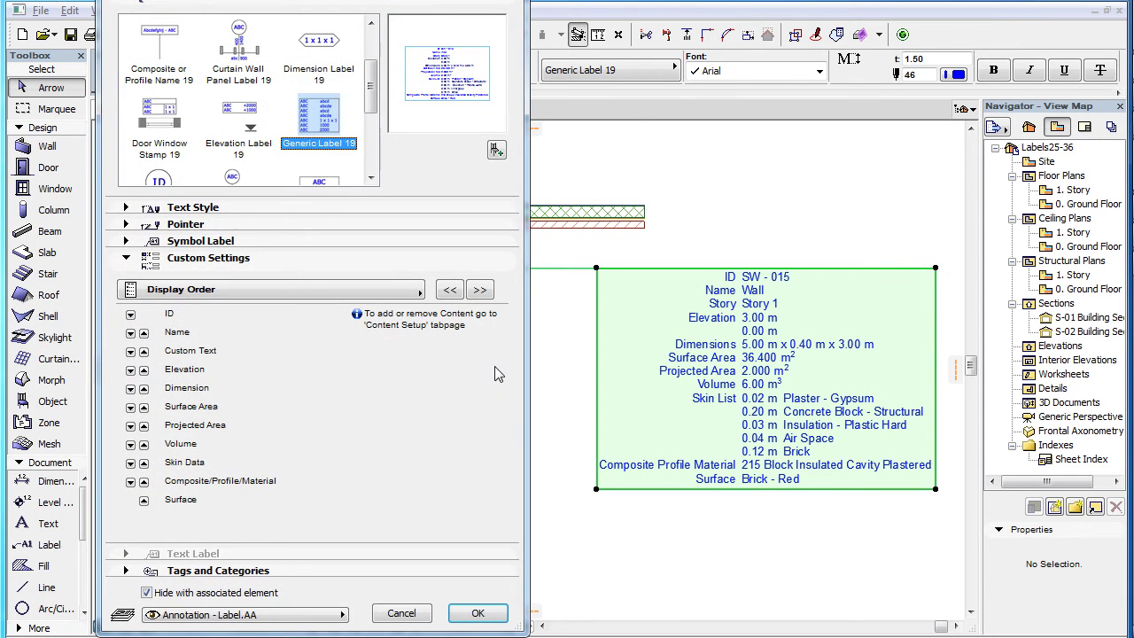
{"action": "left_click", "coordinate": [450, 292]}
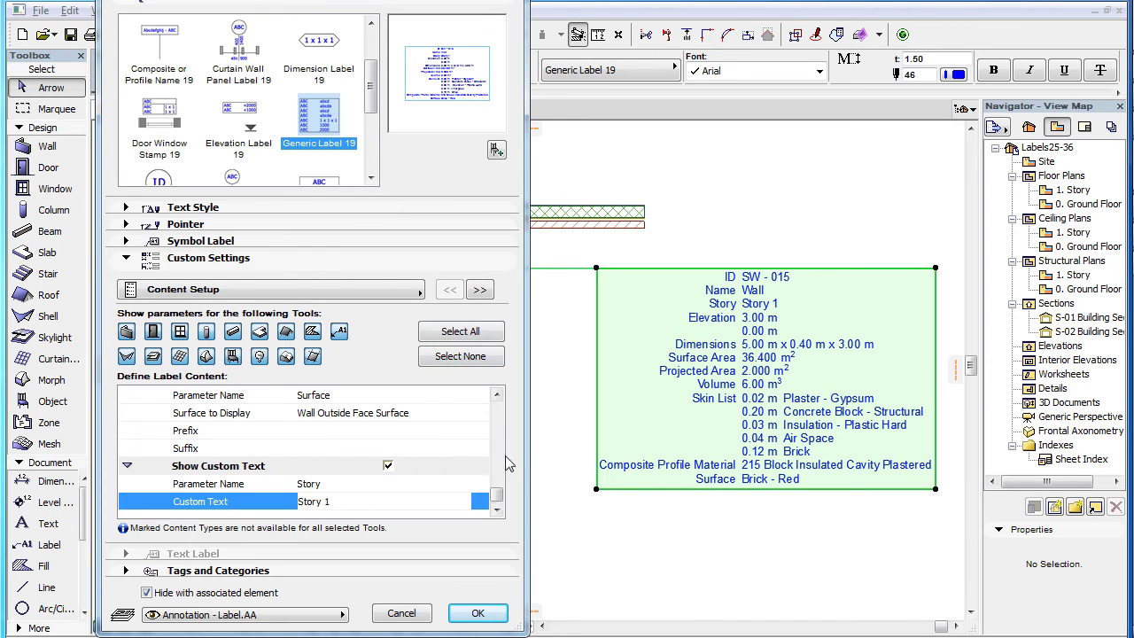
{"action": "left_click_drag", "start_coordinate": [498, 494], "coordinate": [508, 414]}
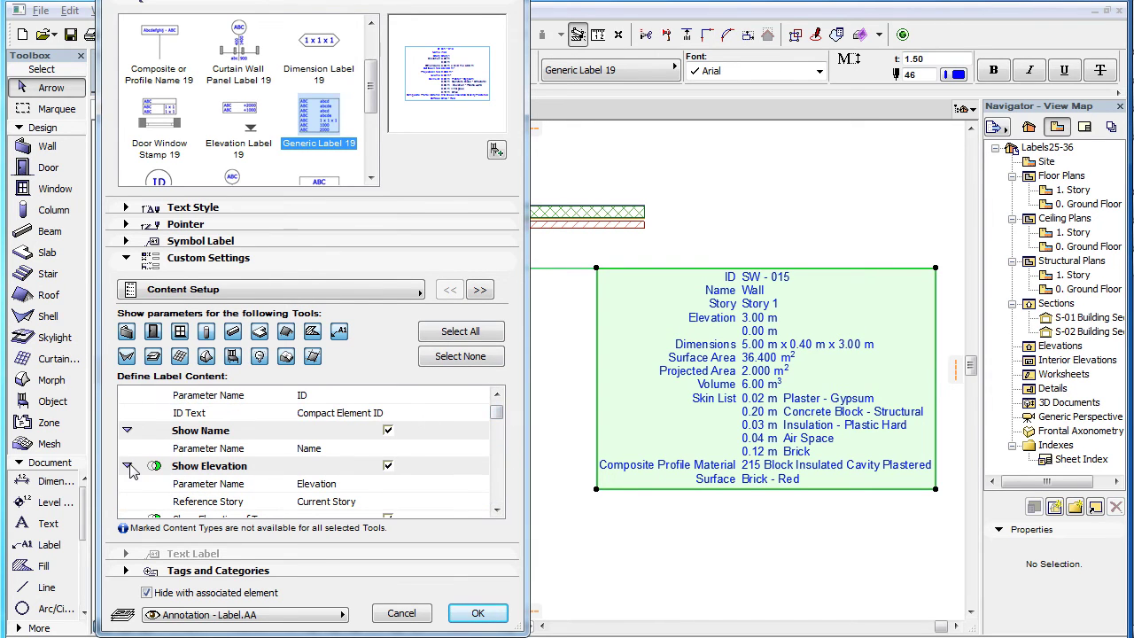
{"action": "left_click", "coordinate": [388, 466]}
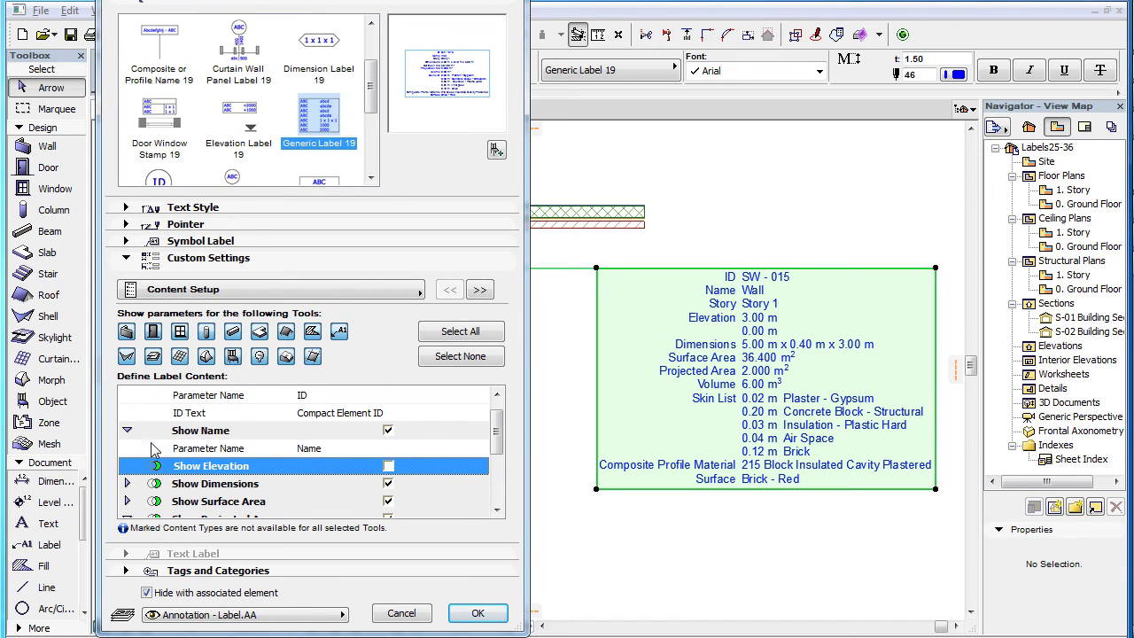
{"action": "left_click", "coordinate": [480, 290]}
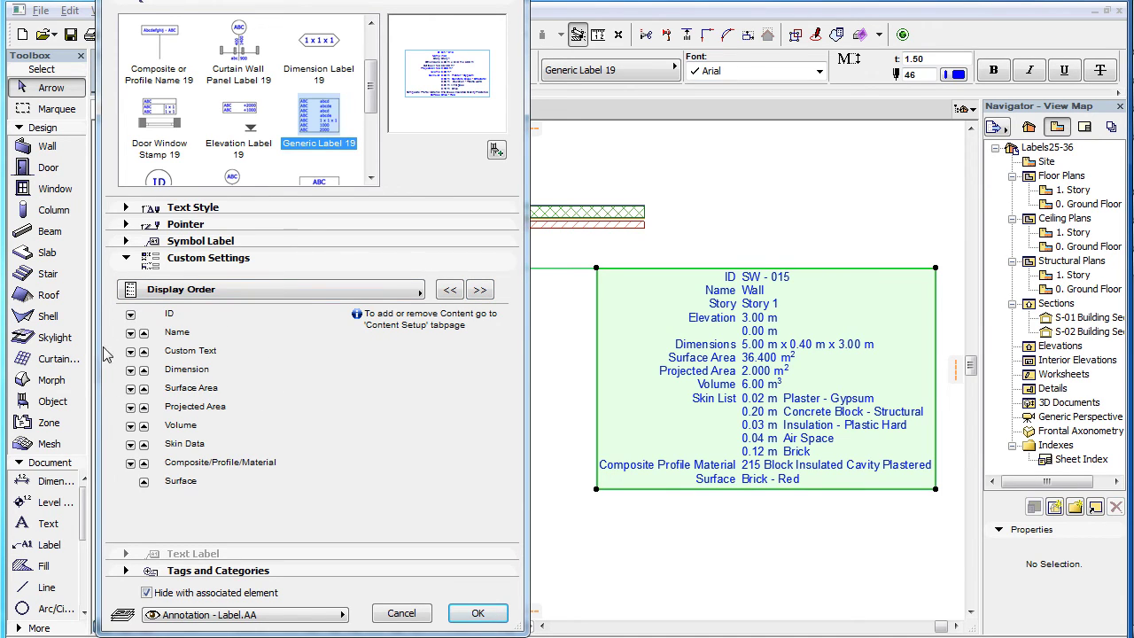
{"action": "left_click", "coordinate": [476, 614]}
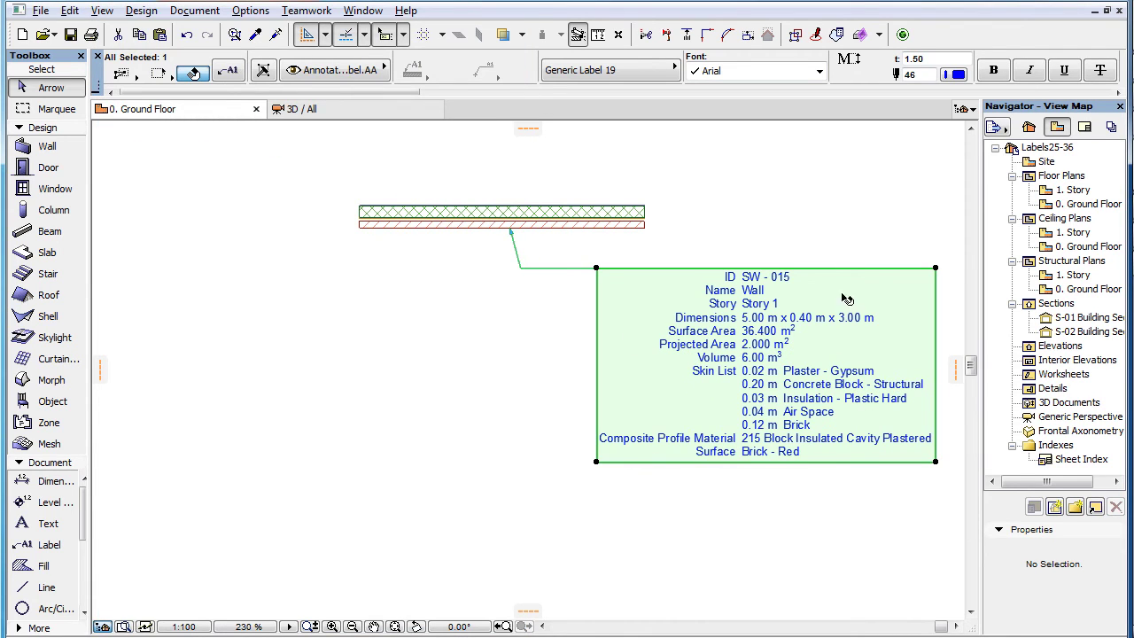
{"action": "left_click", "coordinate": [228, 71]}
Re-enable Show Elevation, now placed last after Surface in Display Order, and apply
{"action": "left_click", "coordinate": [457, 287]}
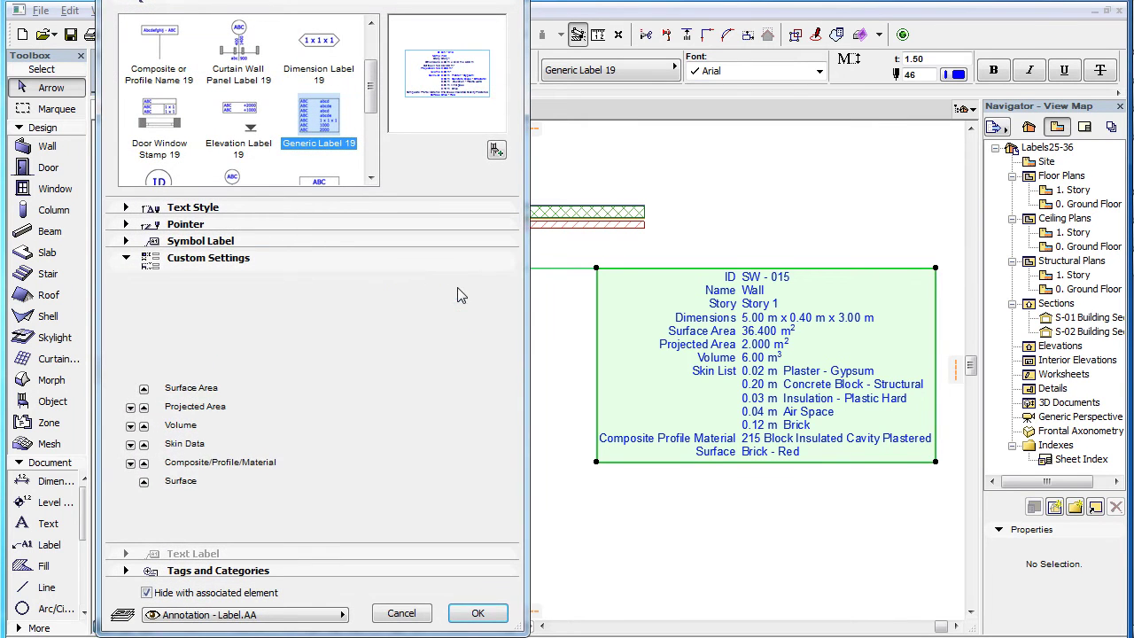
{"action": "left_click", "coordinate": [388, 466]}
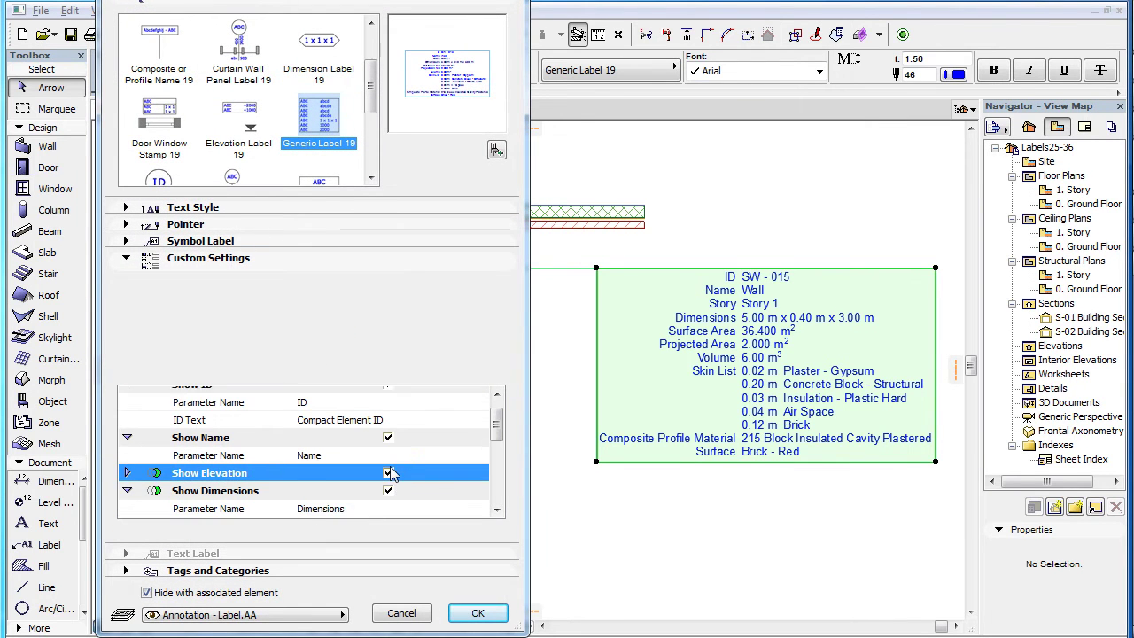
{"action": "left_click", "coordinate": [483, 293]}
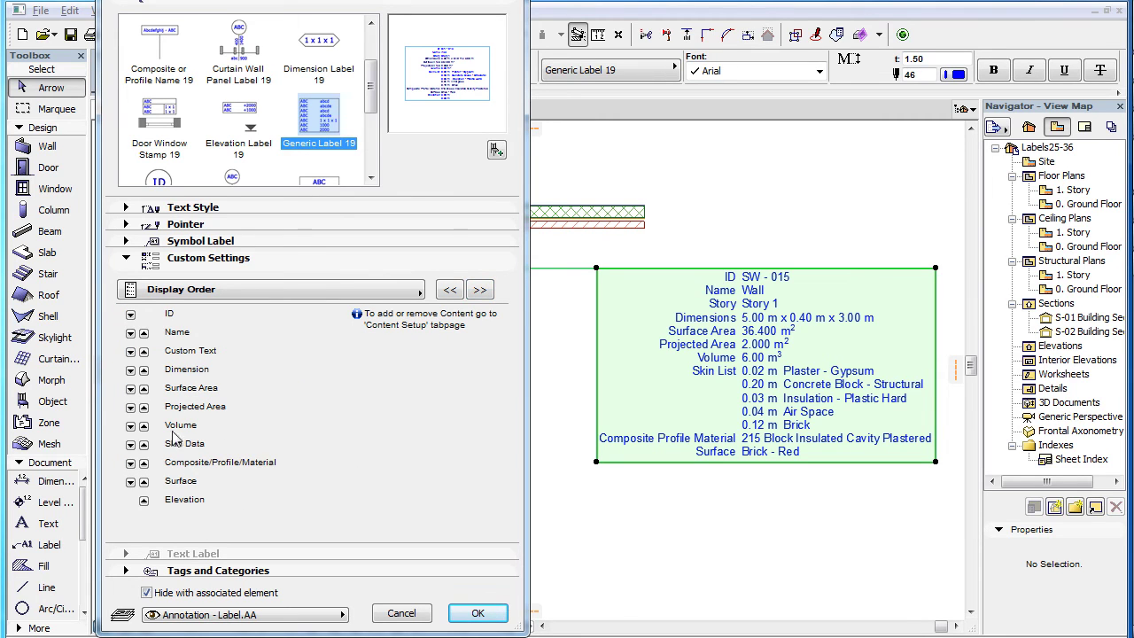
{"action": "left_click", "coordinate": [467, 612]}
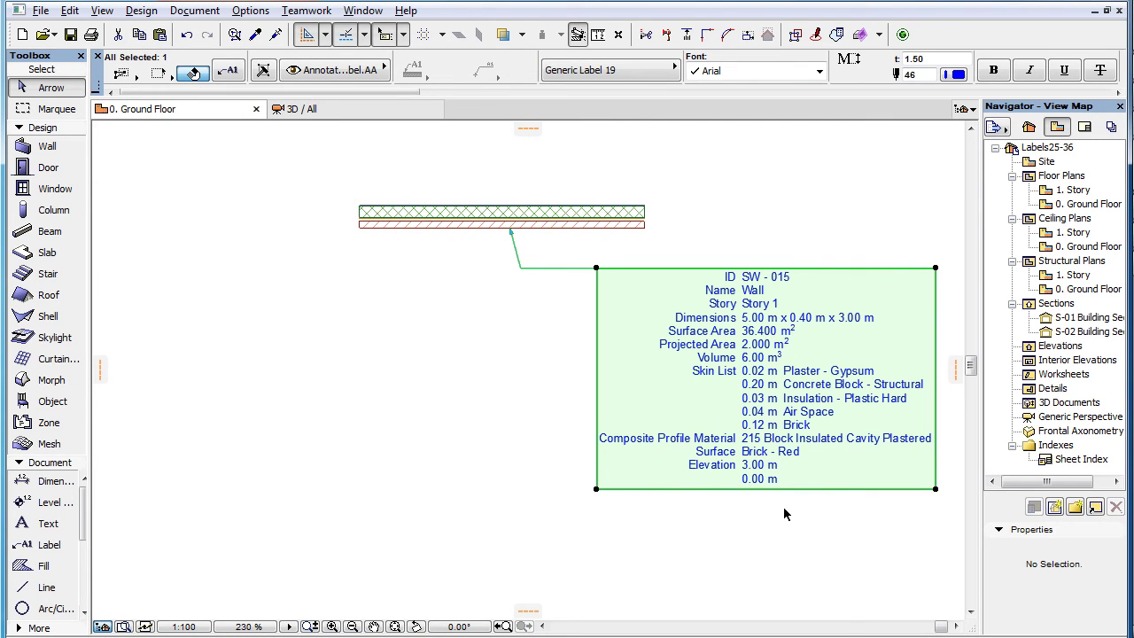
{"action": "left_click", "coordinate": [229, 73]}
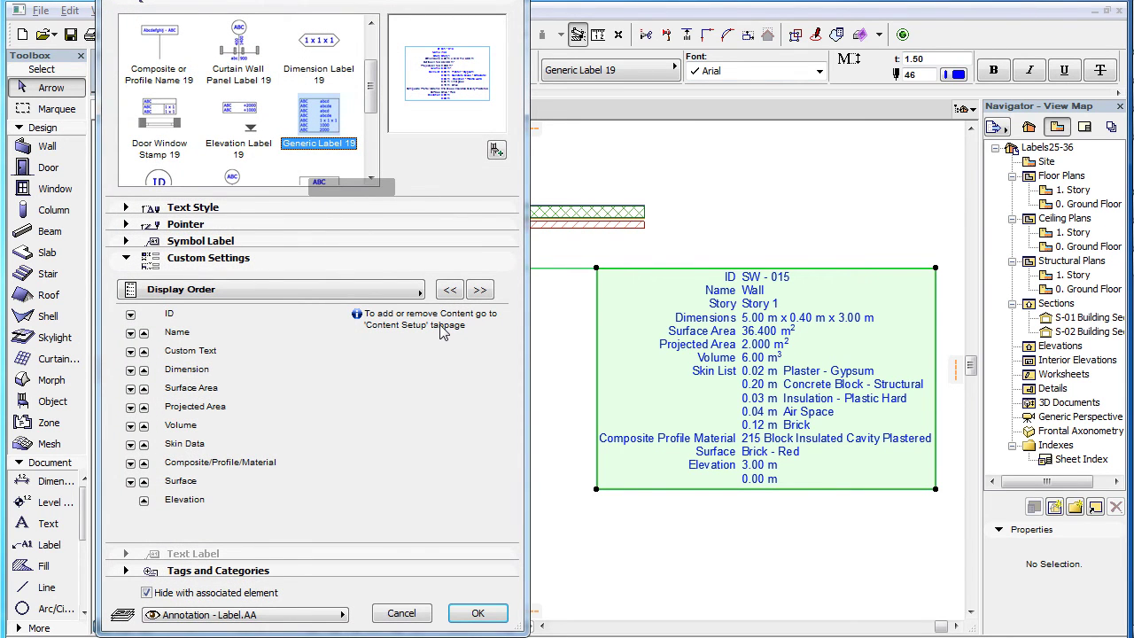
{"action": "left_click", "coordinate": [404, 289]}
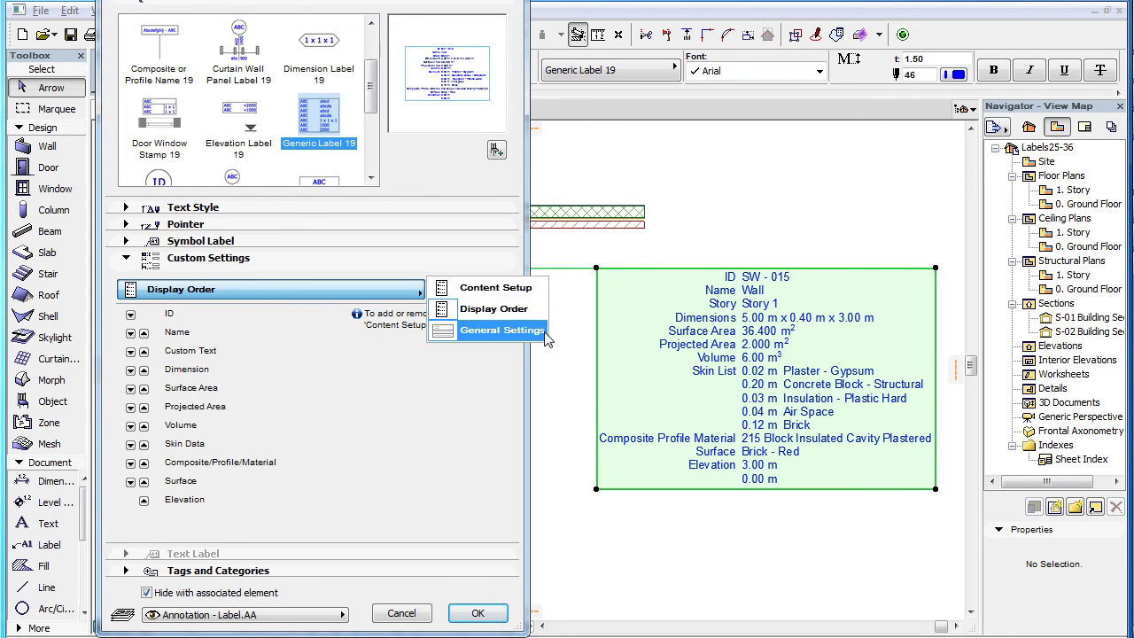
Switch to the General Settings page showing the parameter name column and units options
{"action": "left_click", "coordinate": [502, 330]}
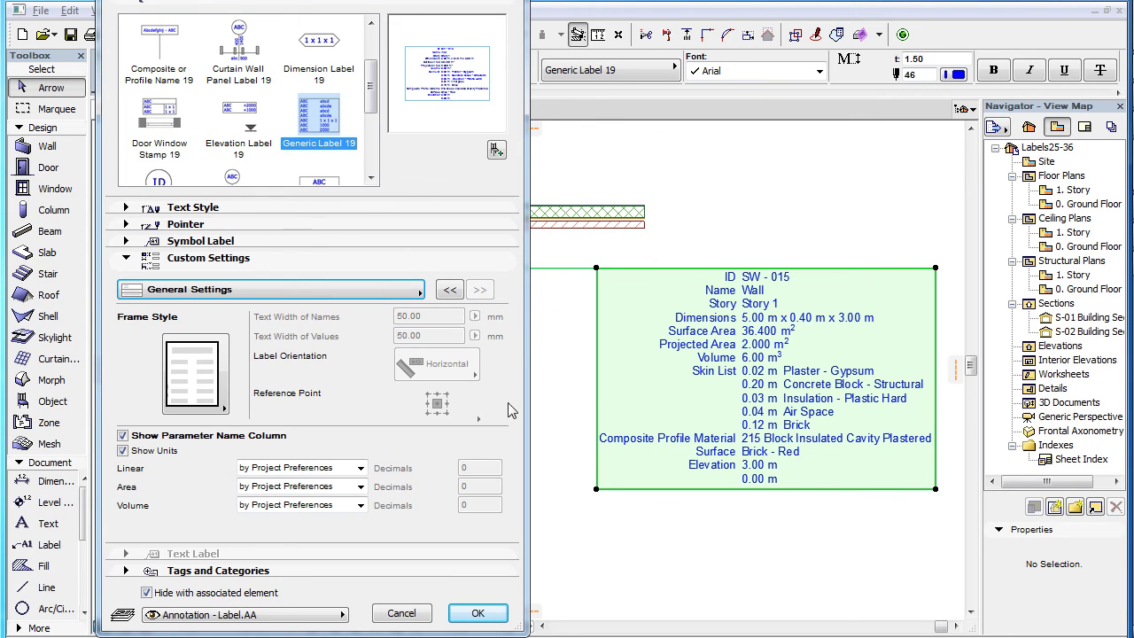